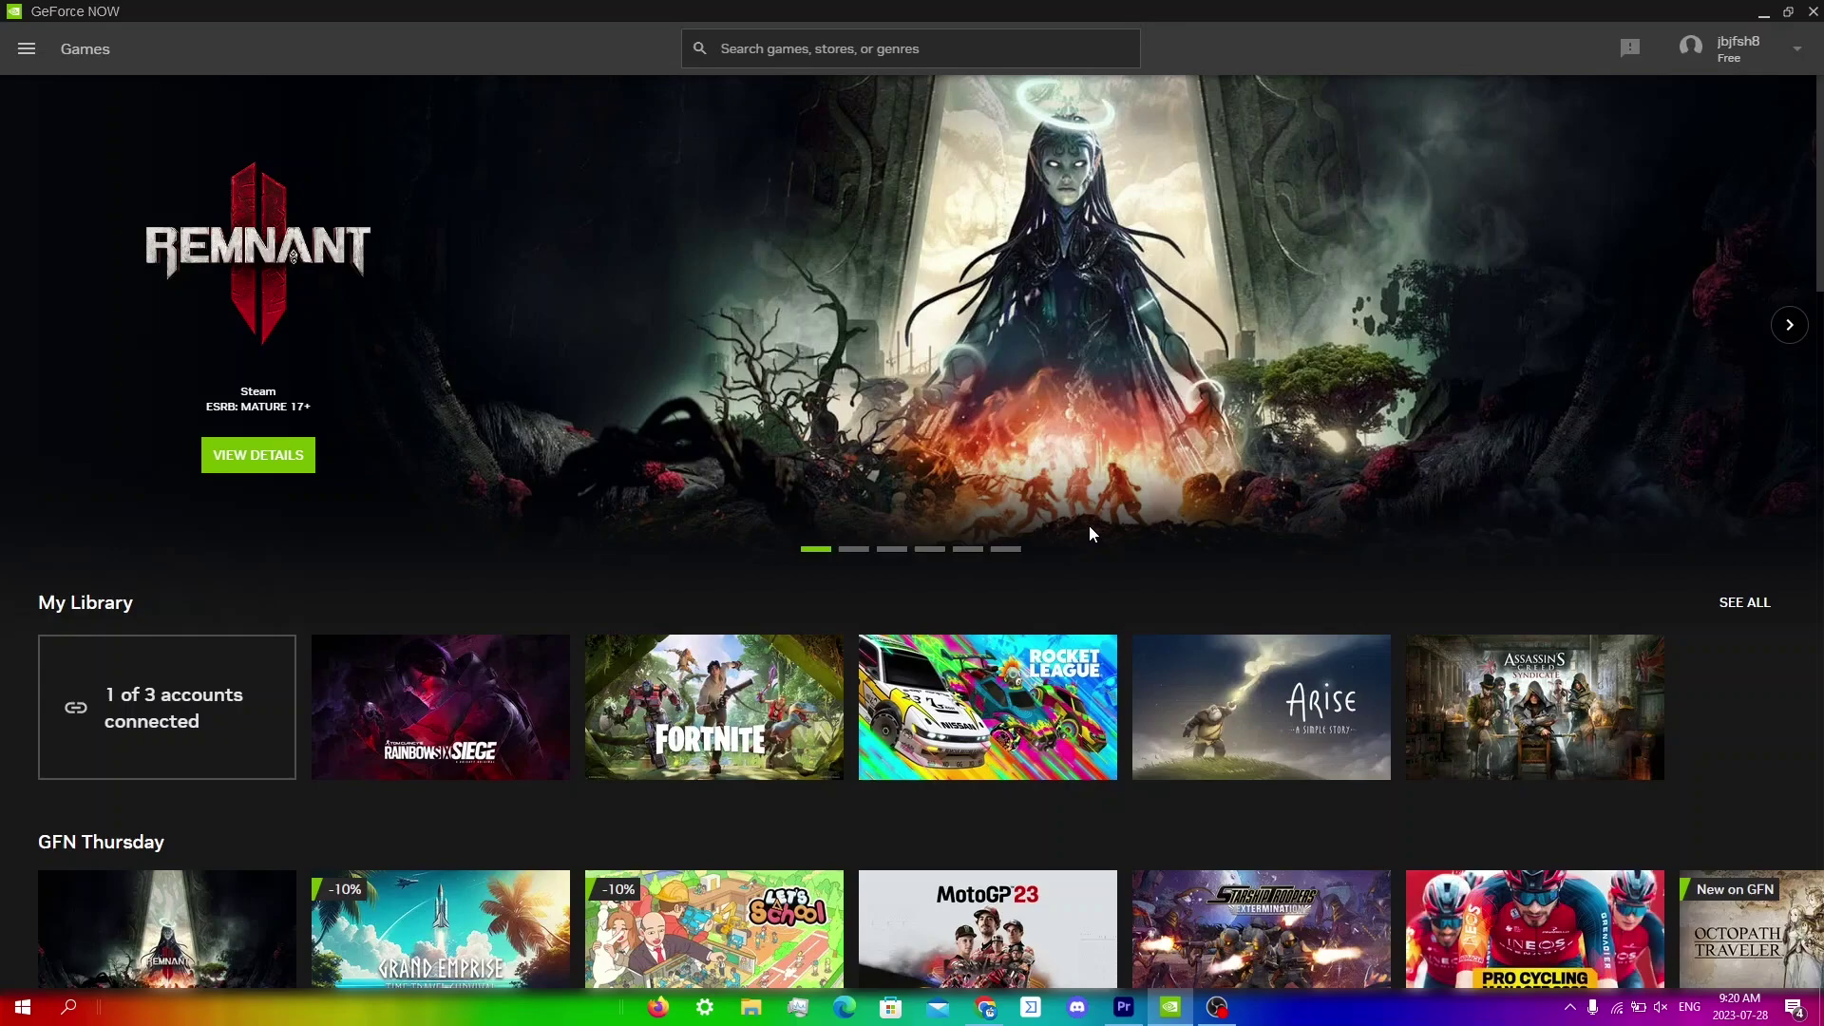
Uninstall NVIDIA GeForce NOW 2.0.54.154 through Programs and Features in Windows, and put the program list out of the way
key(super+r)
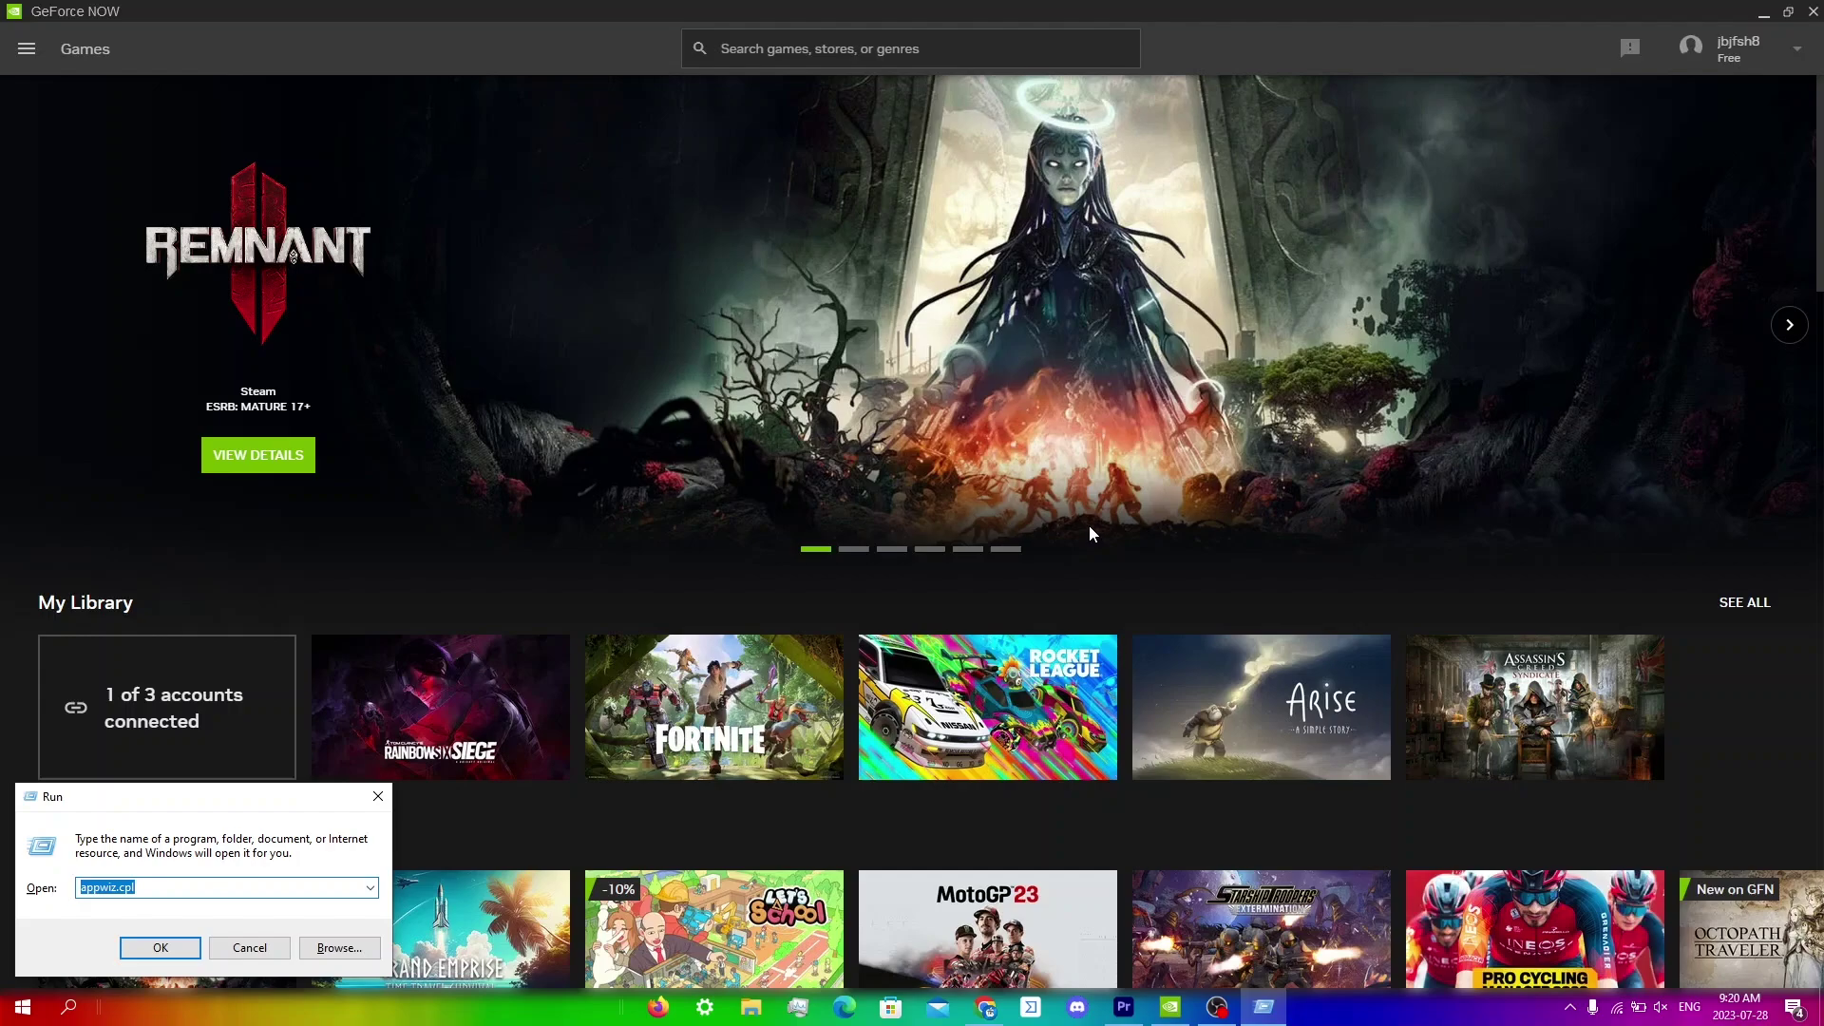
key(Return)
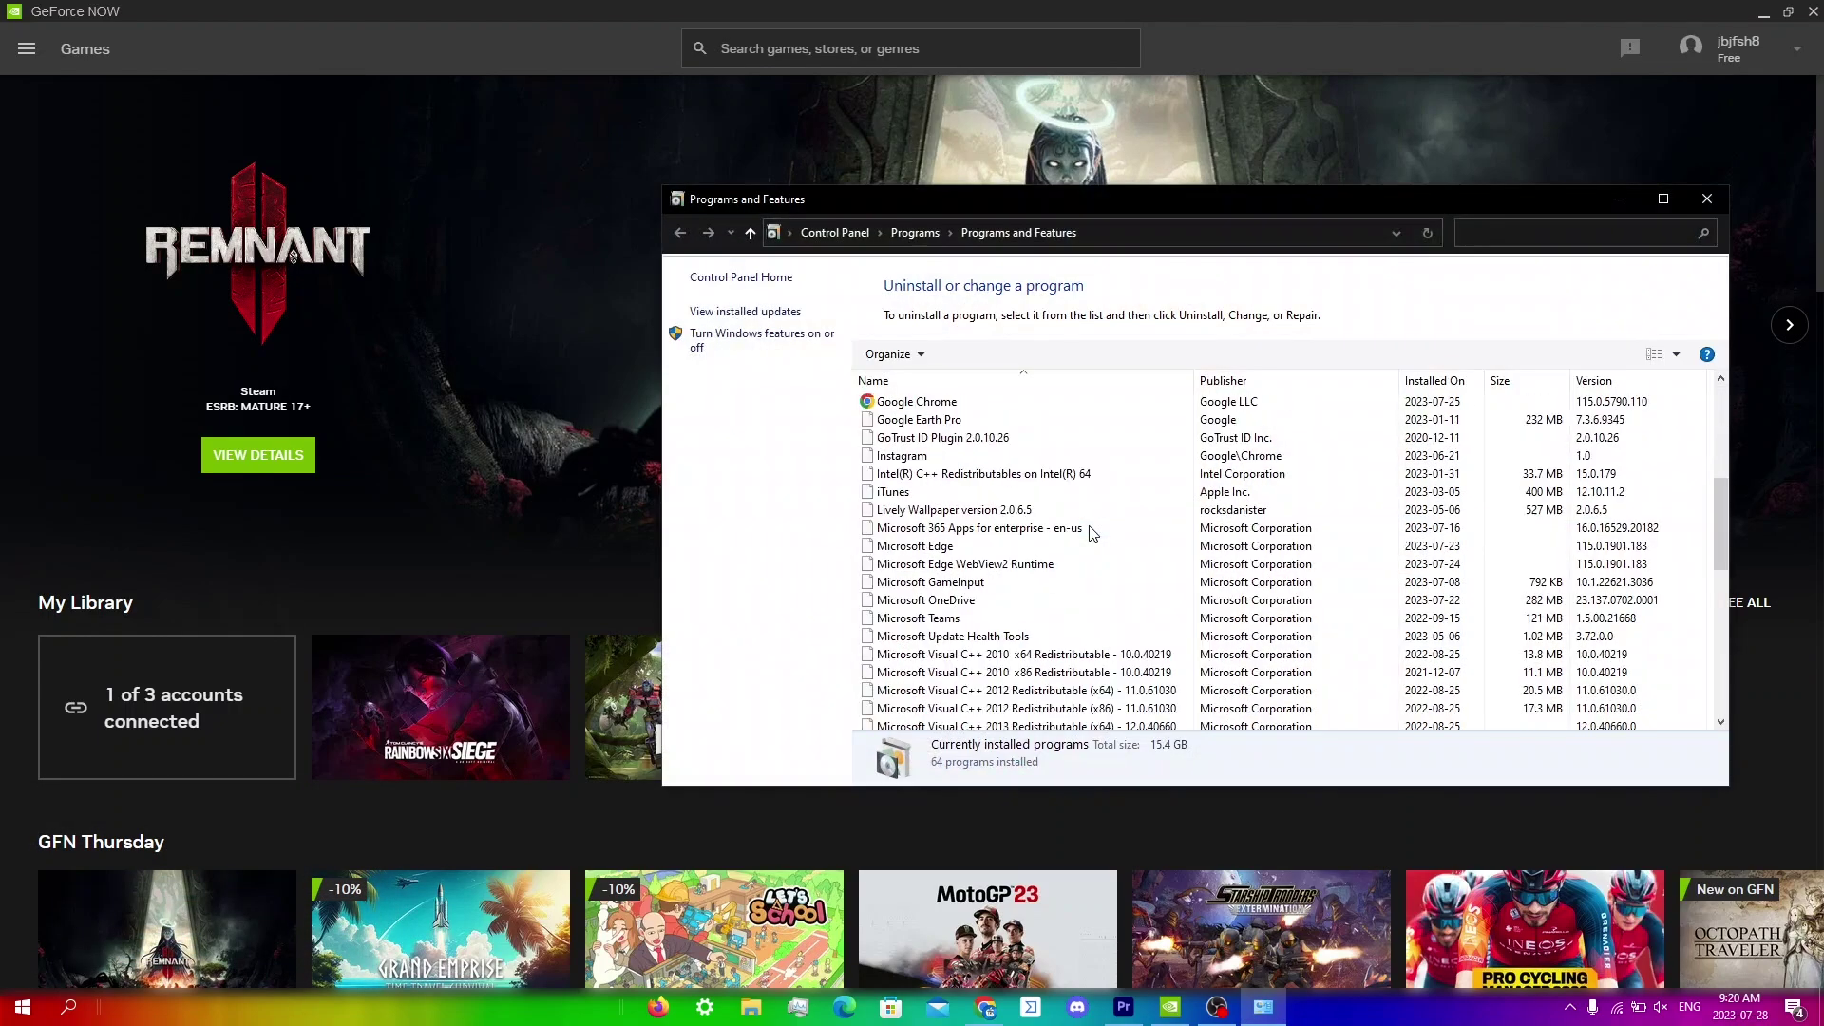
scroll(1092, 533, down, 10)
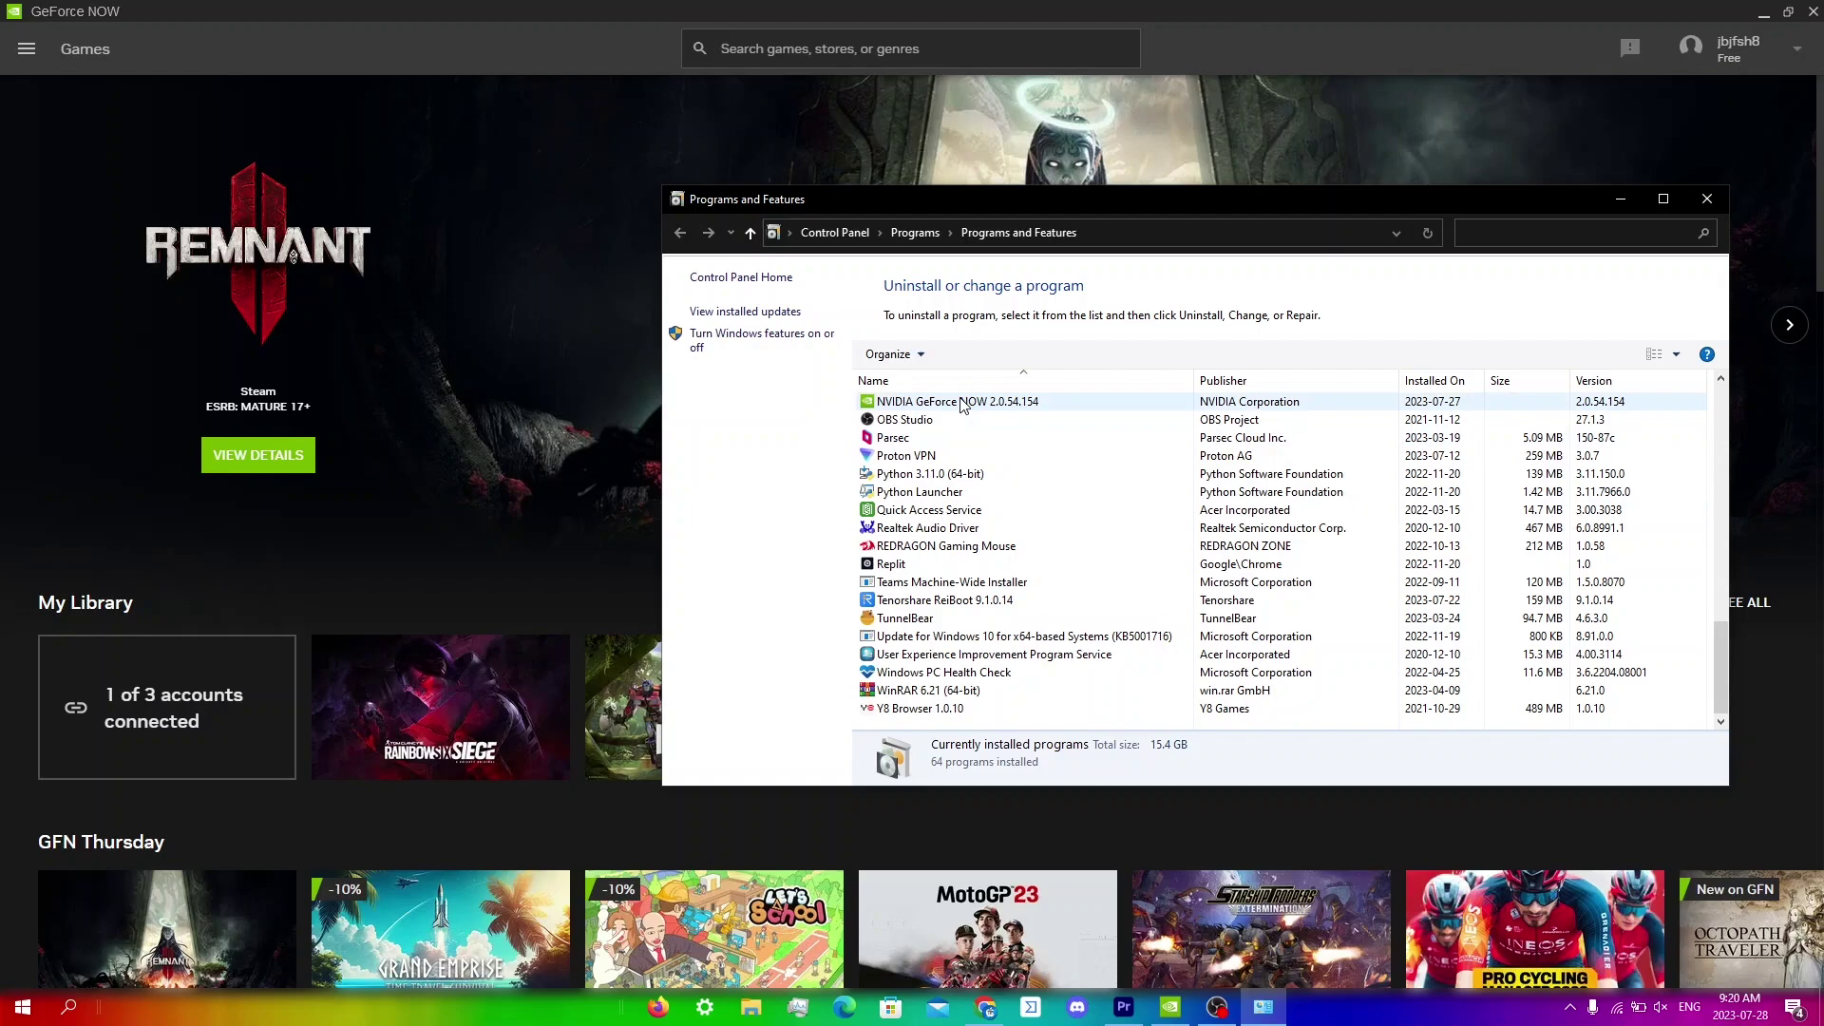
click(962, 403)
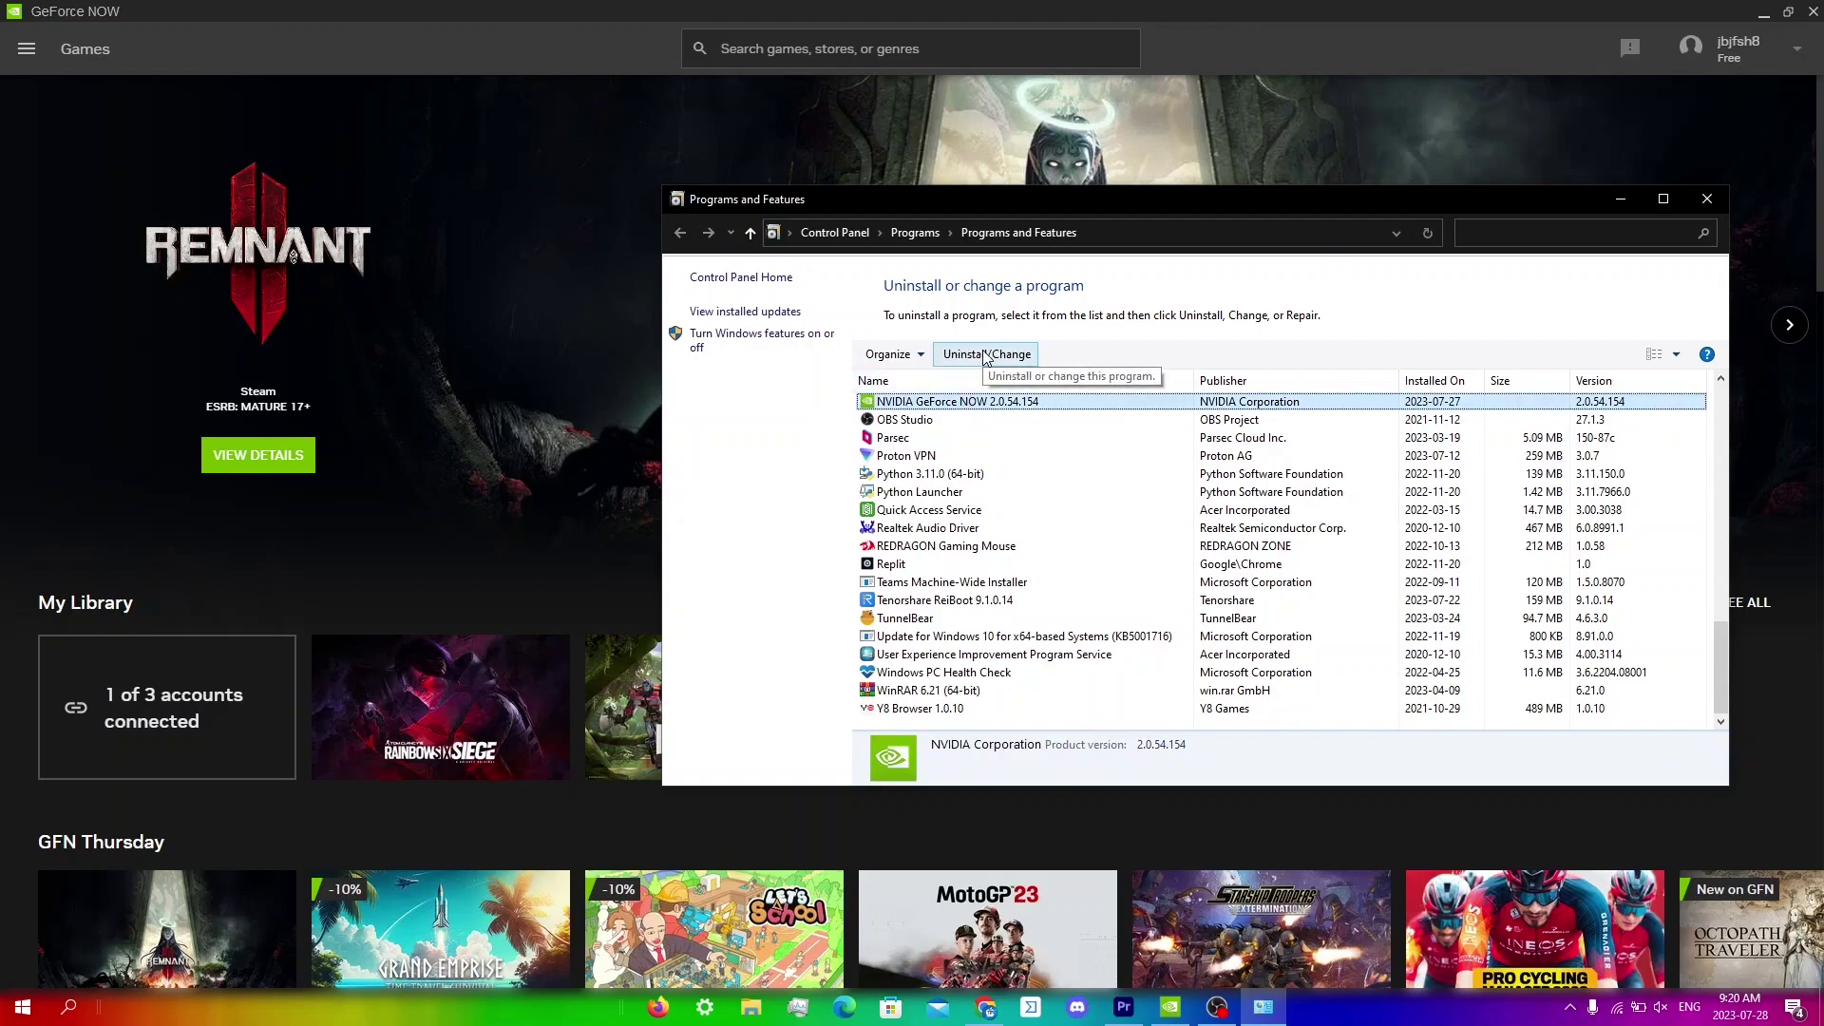
click(985, 355)
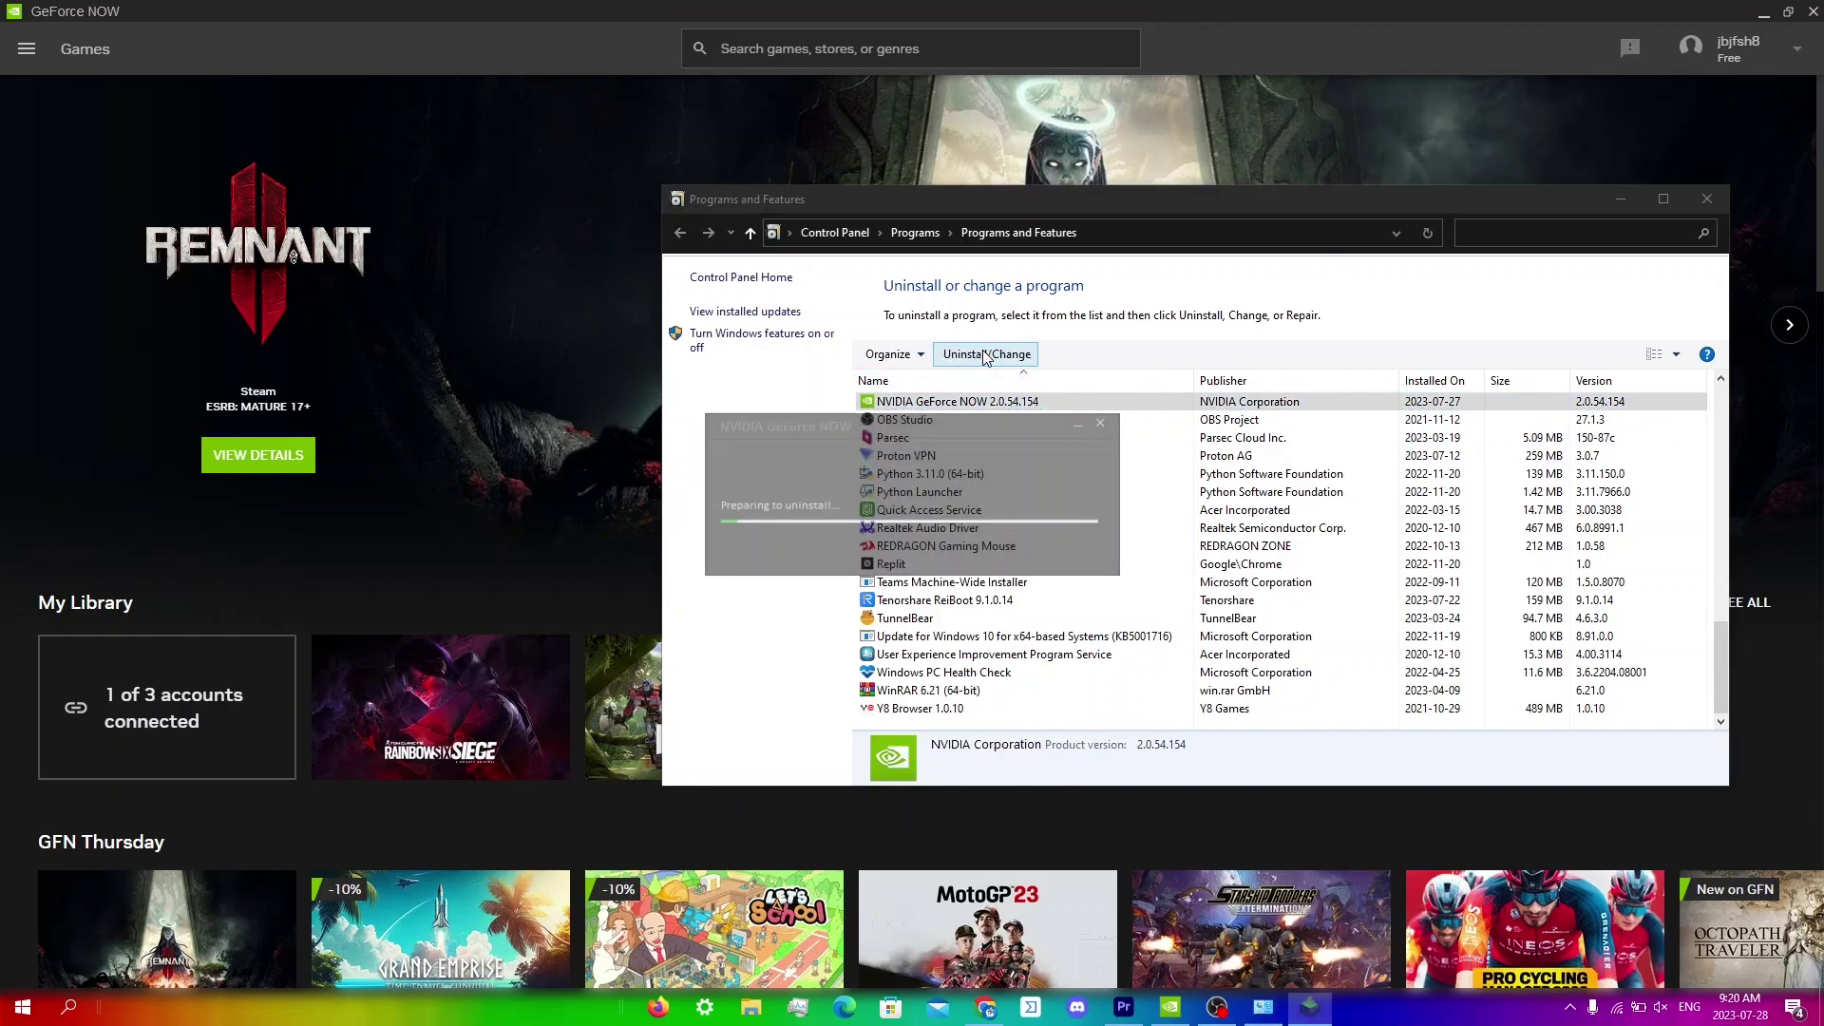
click(1093, 575)
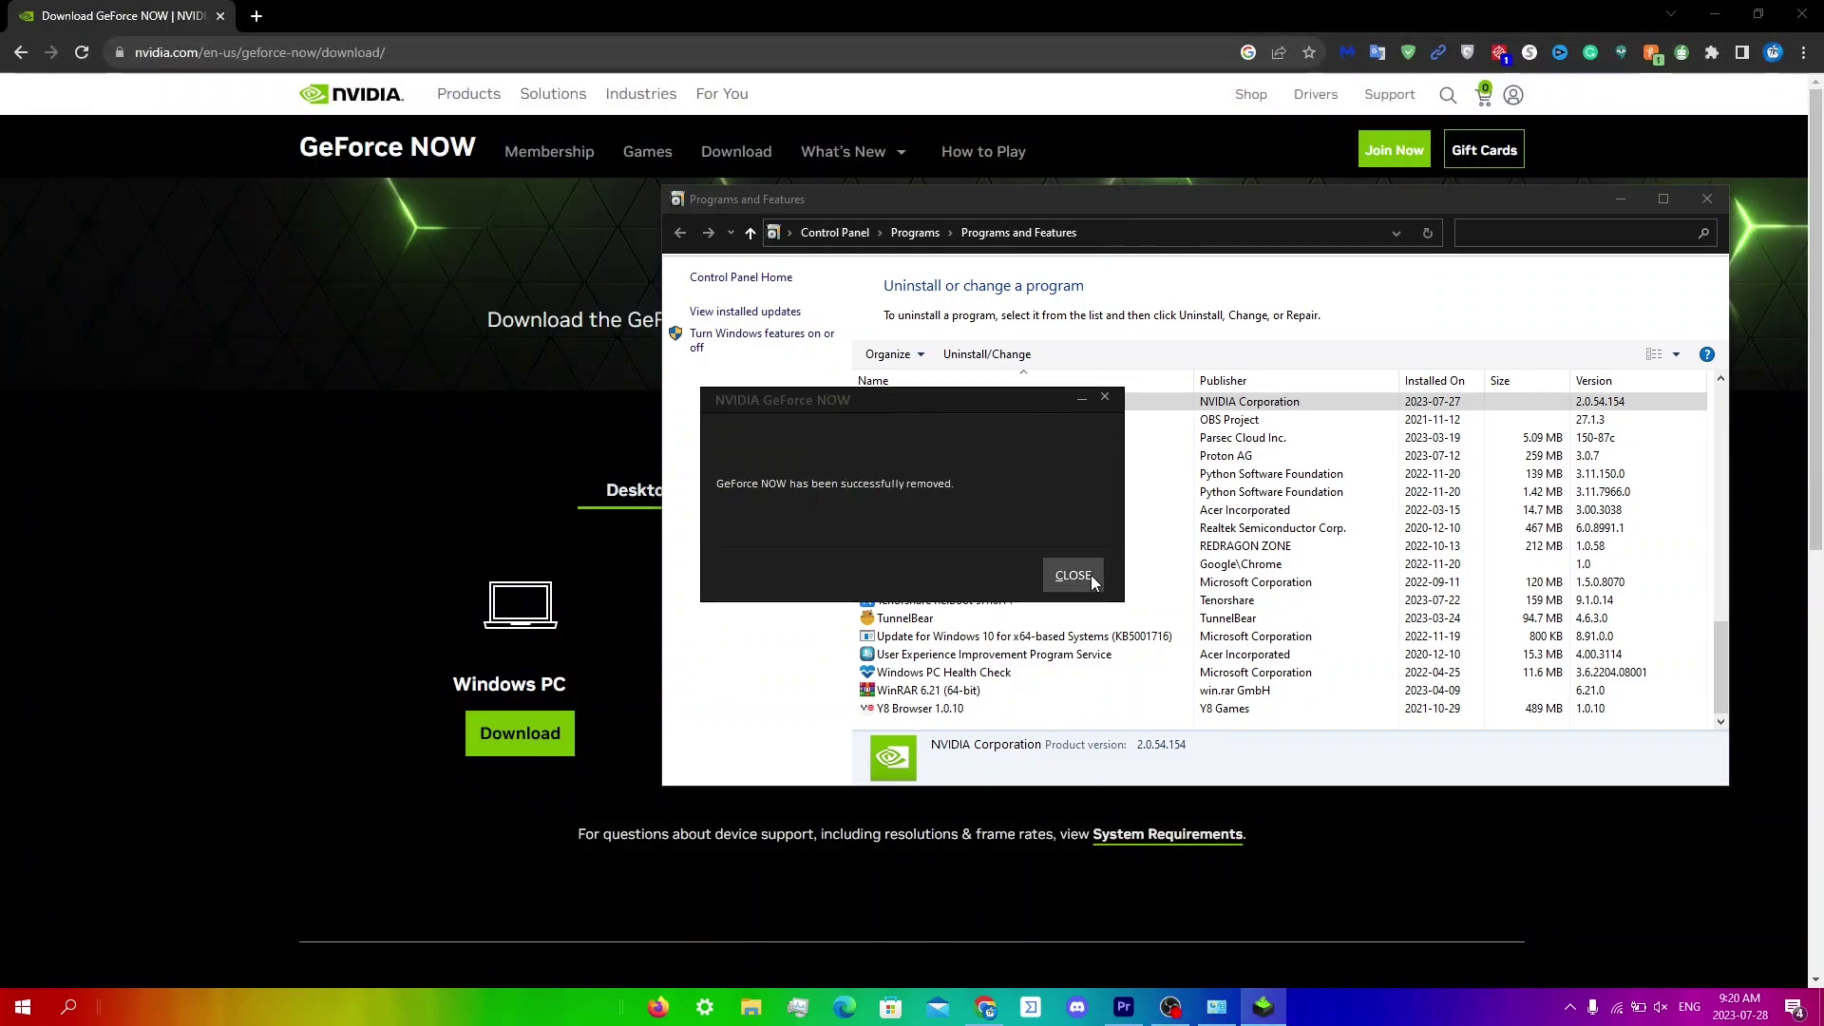
click(1090, 574)
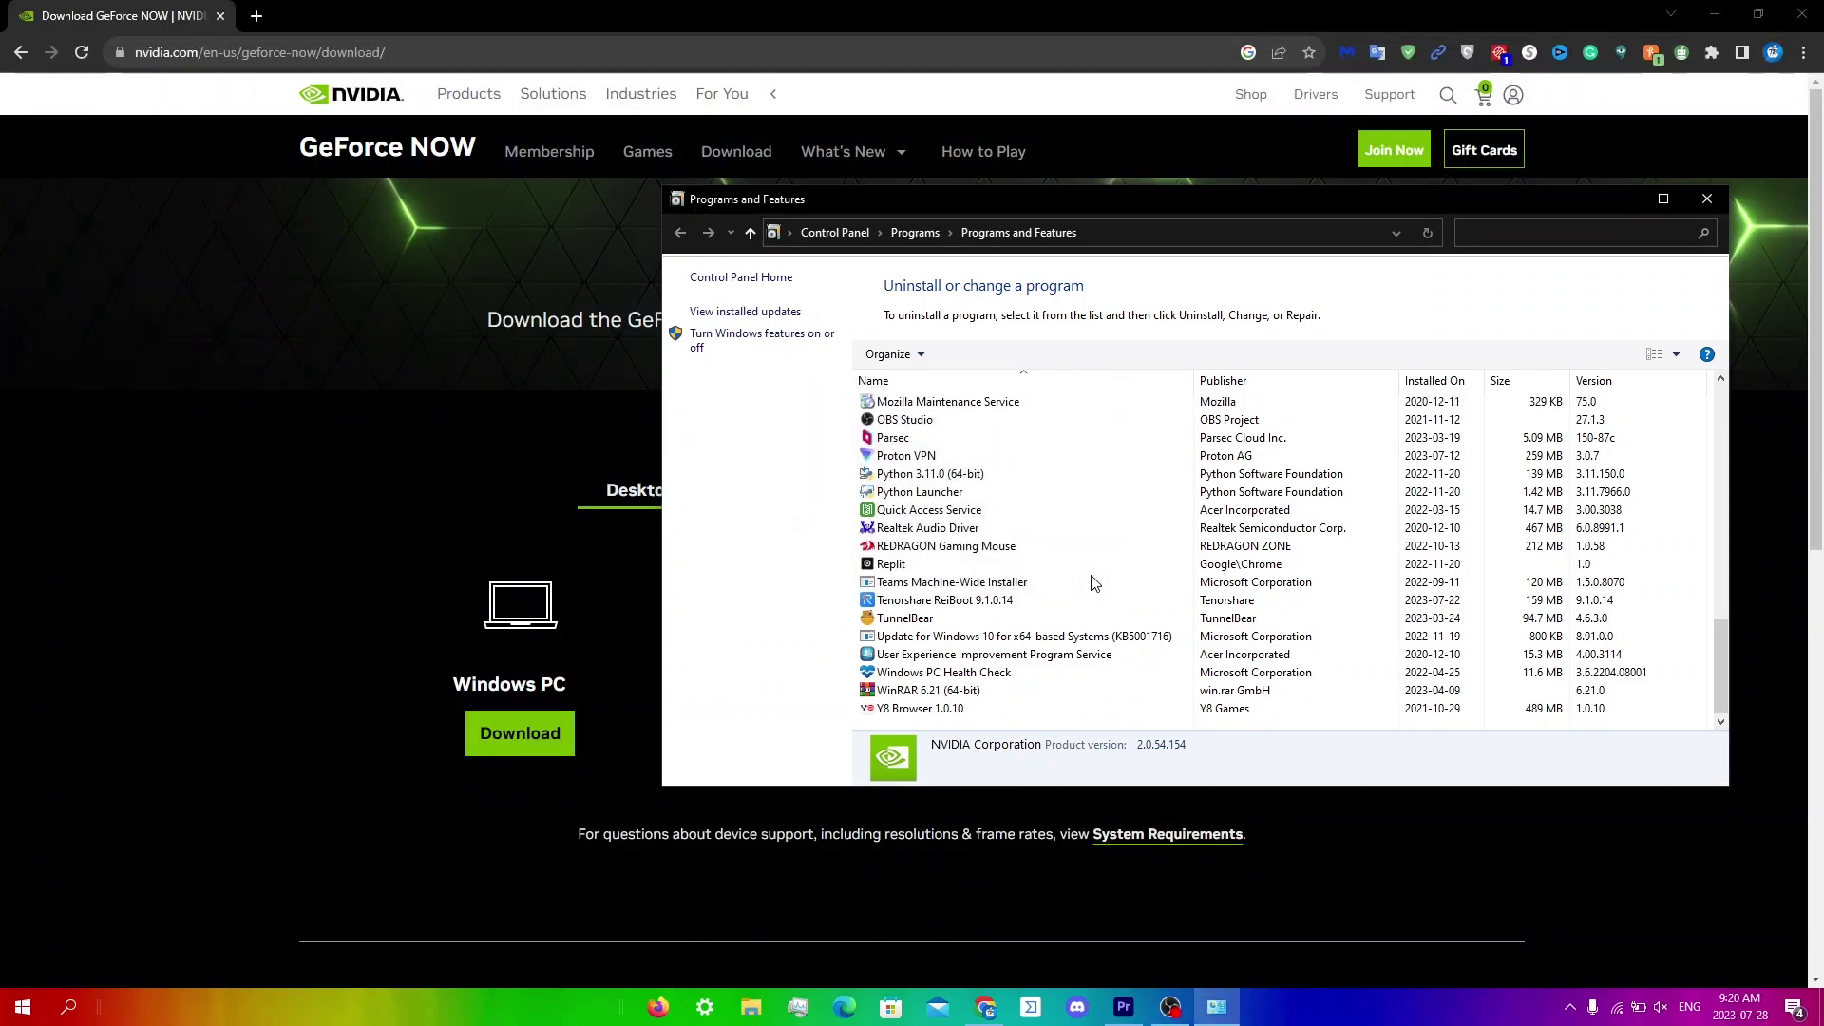
click(1632, 209)
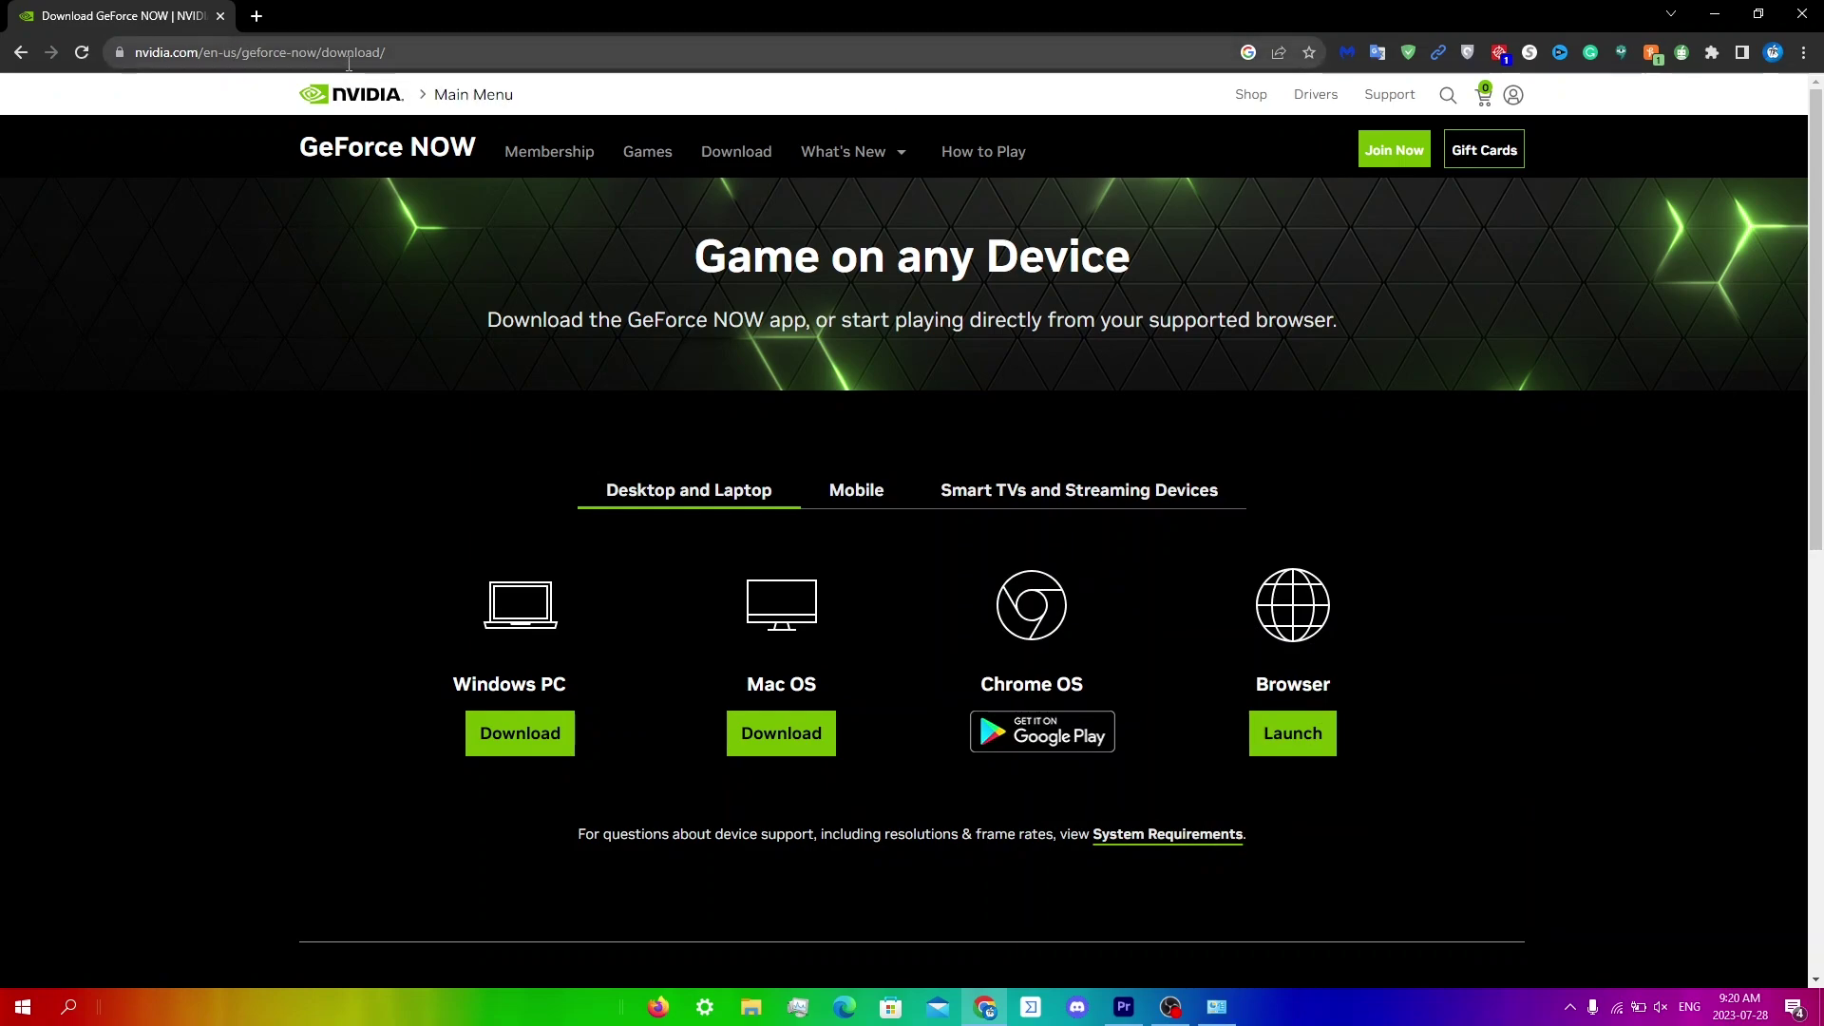
Reinstall GeForce NOW from the Windows PC download, agree to its terms and get past the introductory tips
click(501, 732)
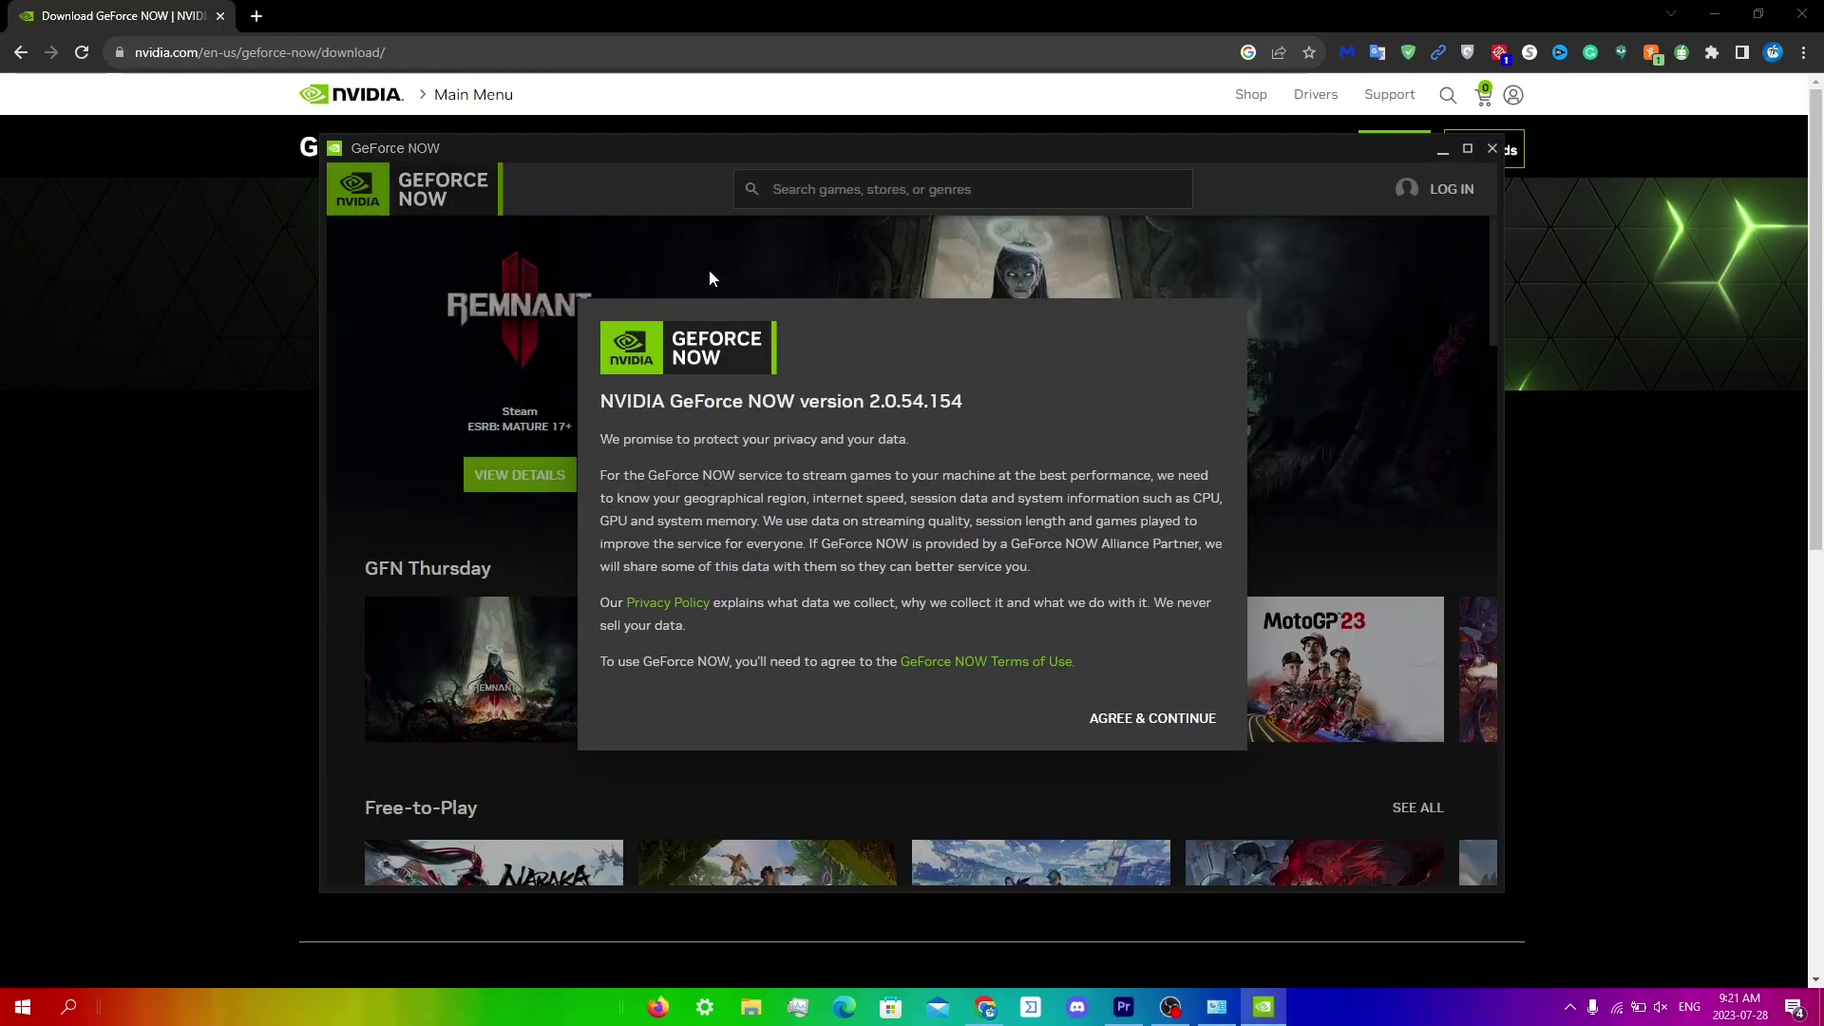
click(1143, 721)
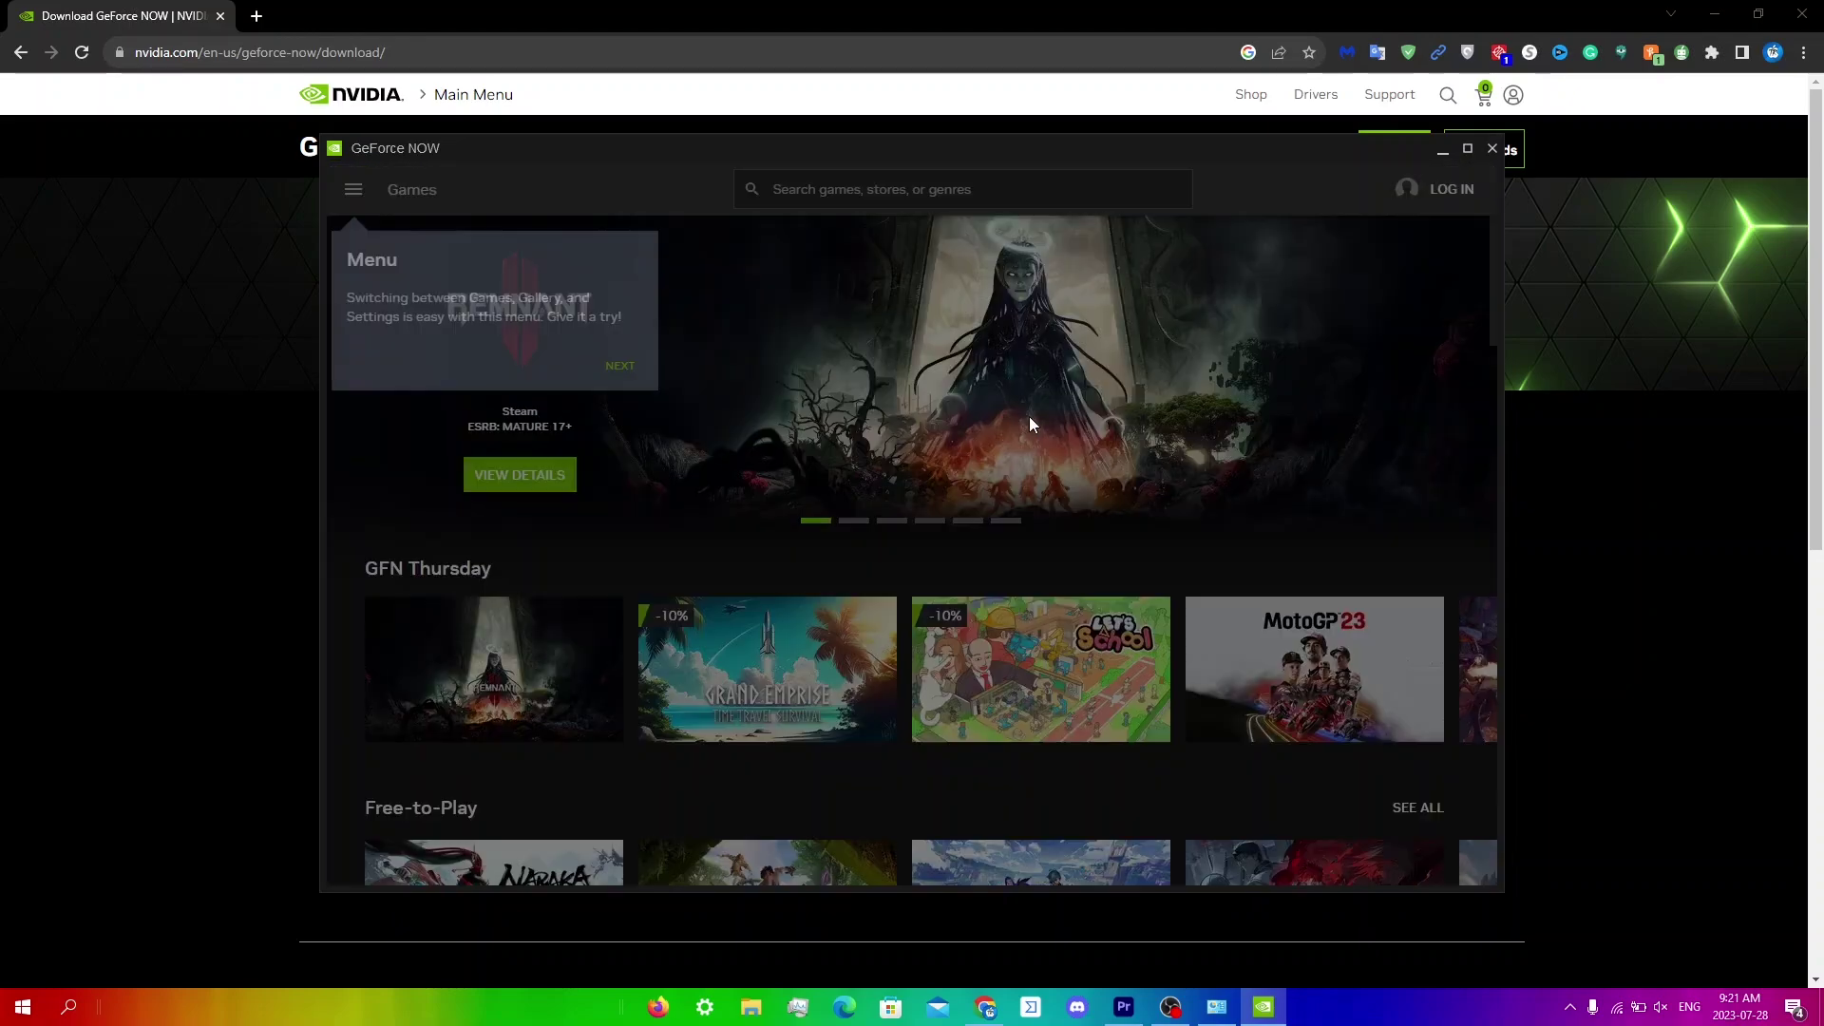
click(627, 381)
click(1077, 395)
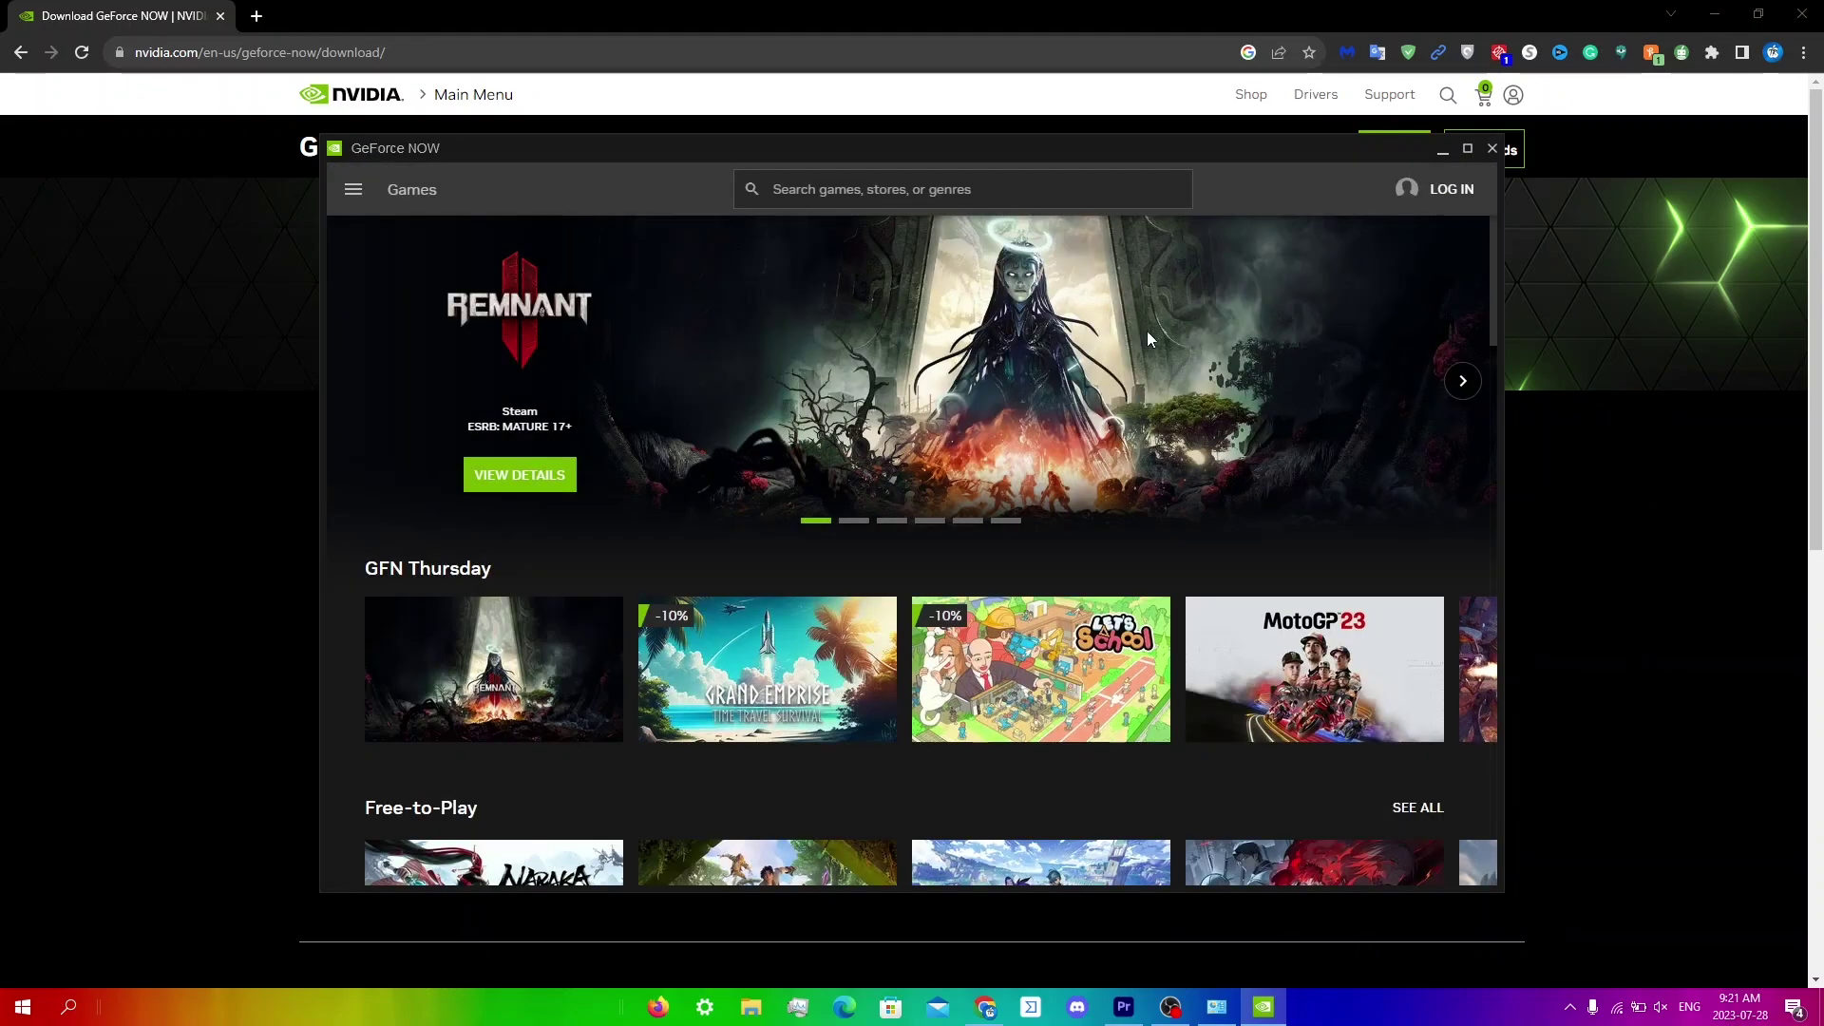
Log in to the NVIDIA account in GeForce NOW, log out, and return to the app to log back in
click(1447, 189)
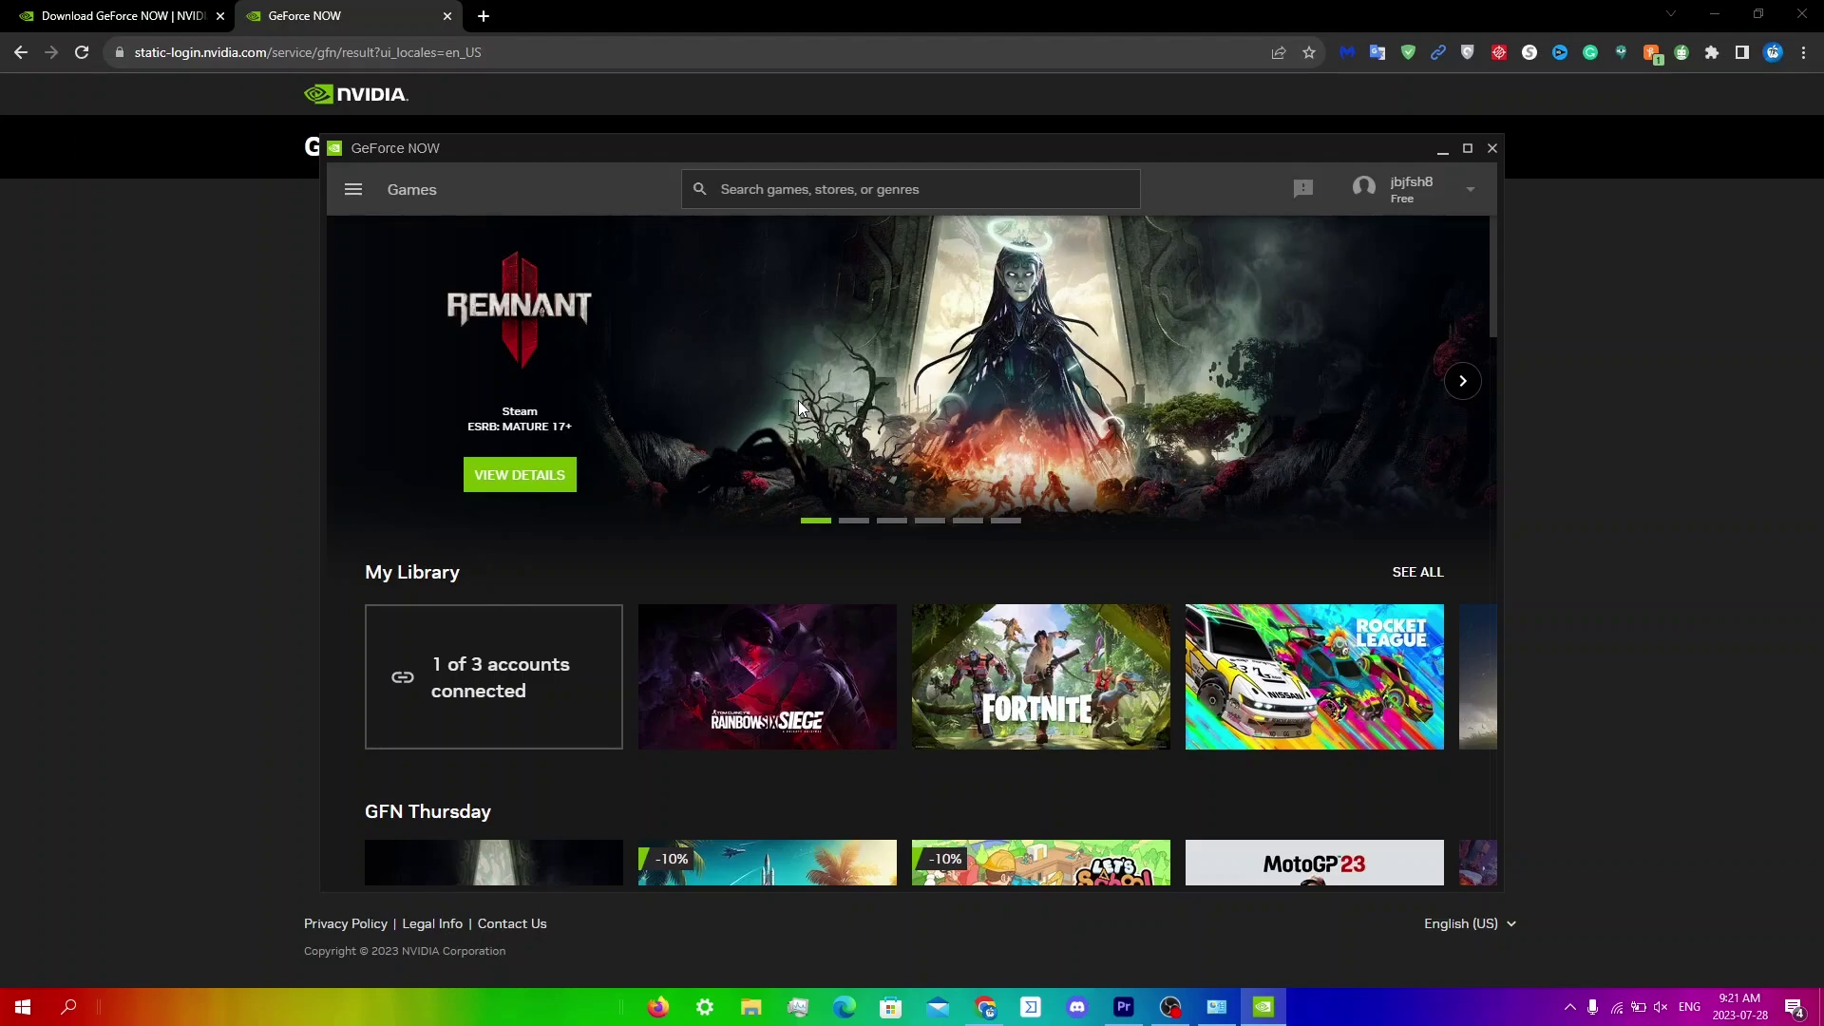
click(1393, 207)
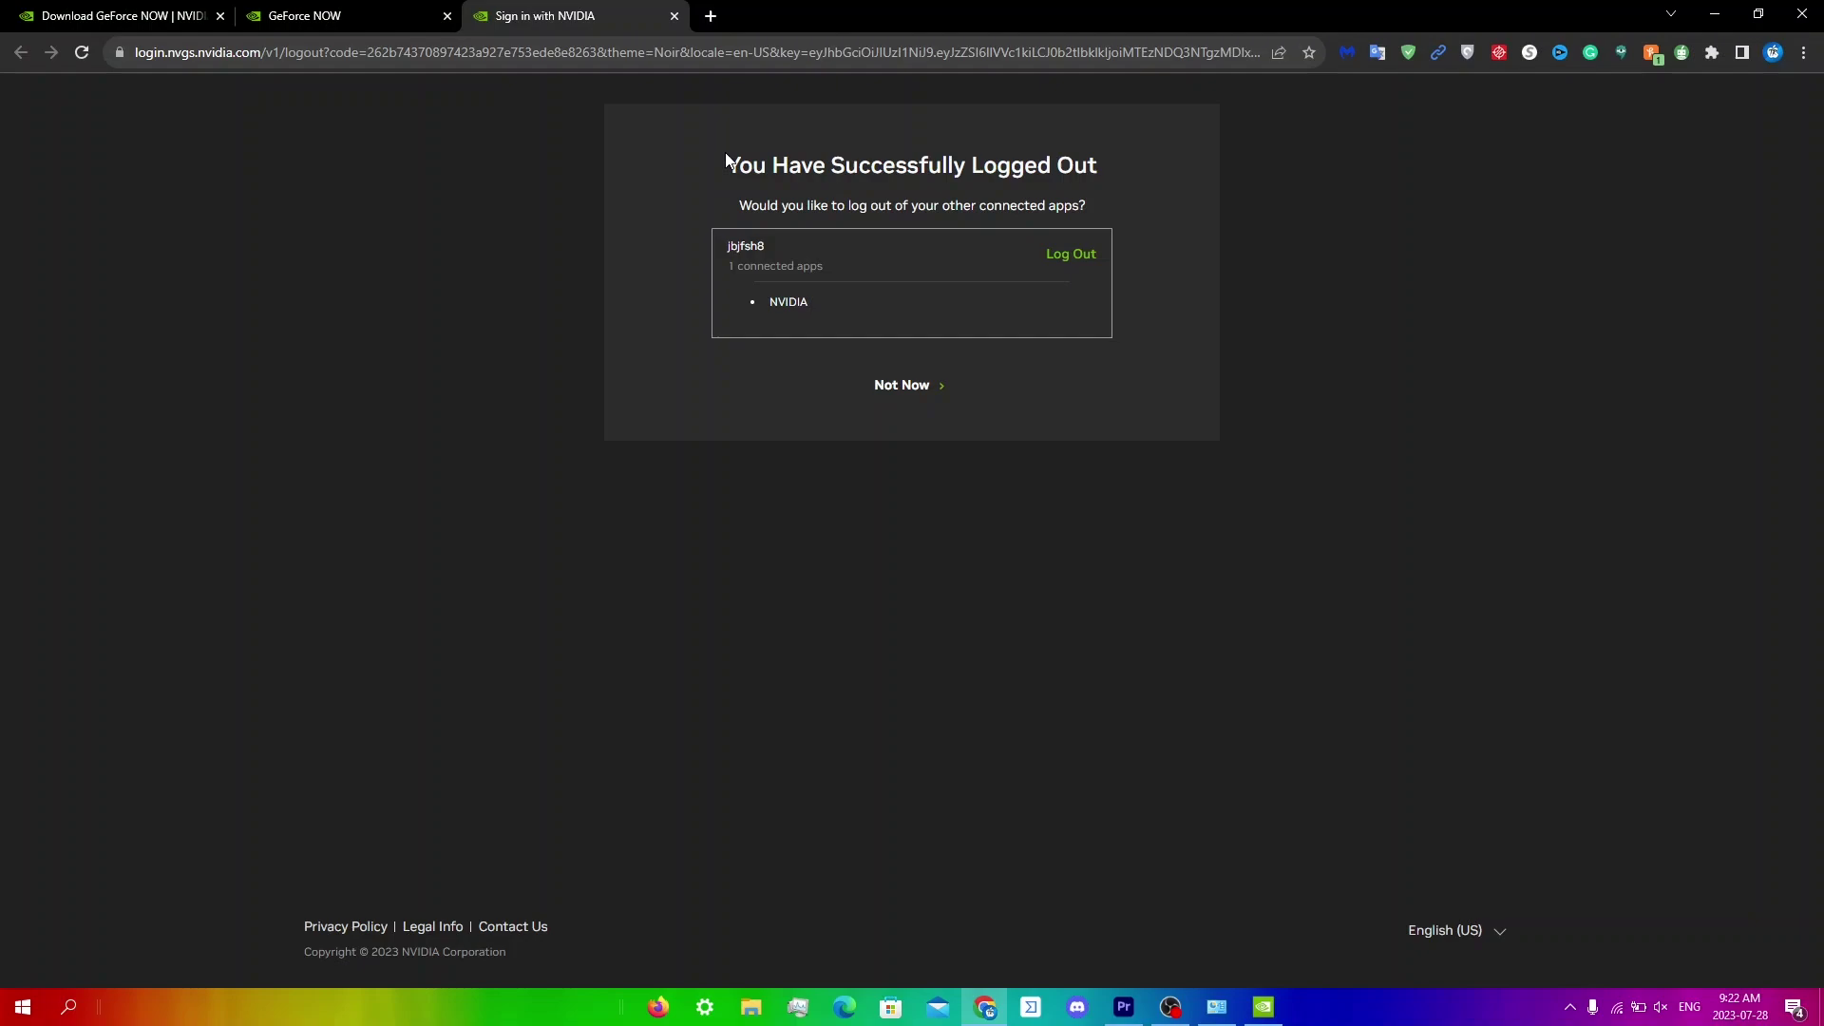
click(1264, 1009)
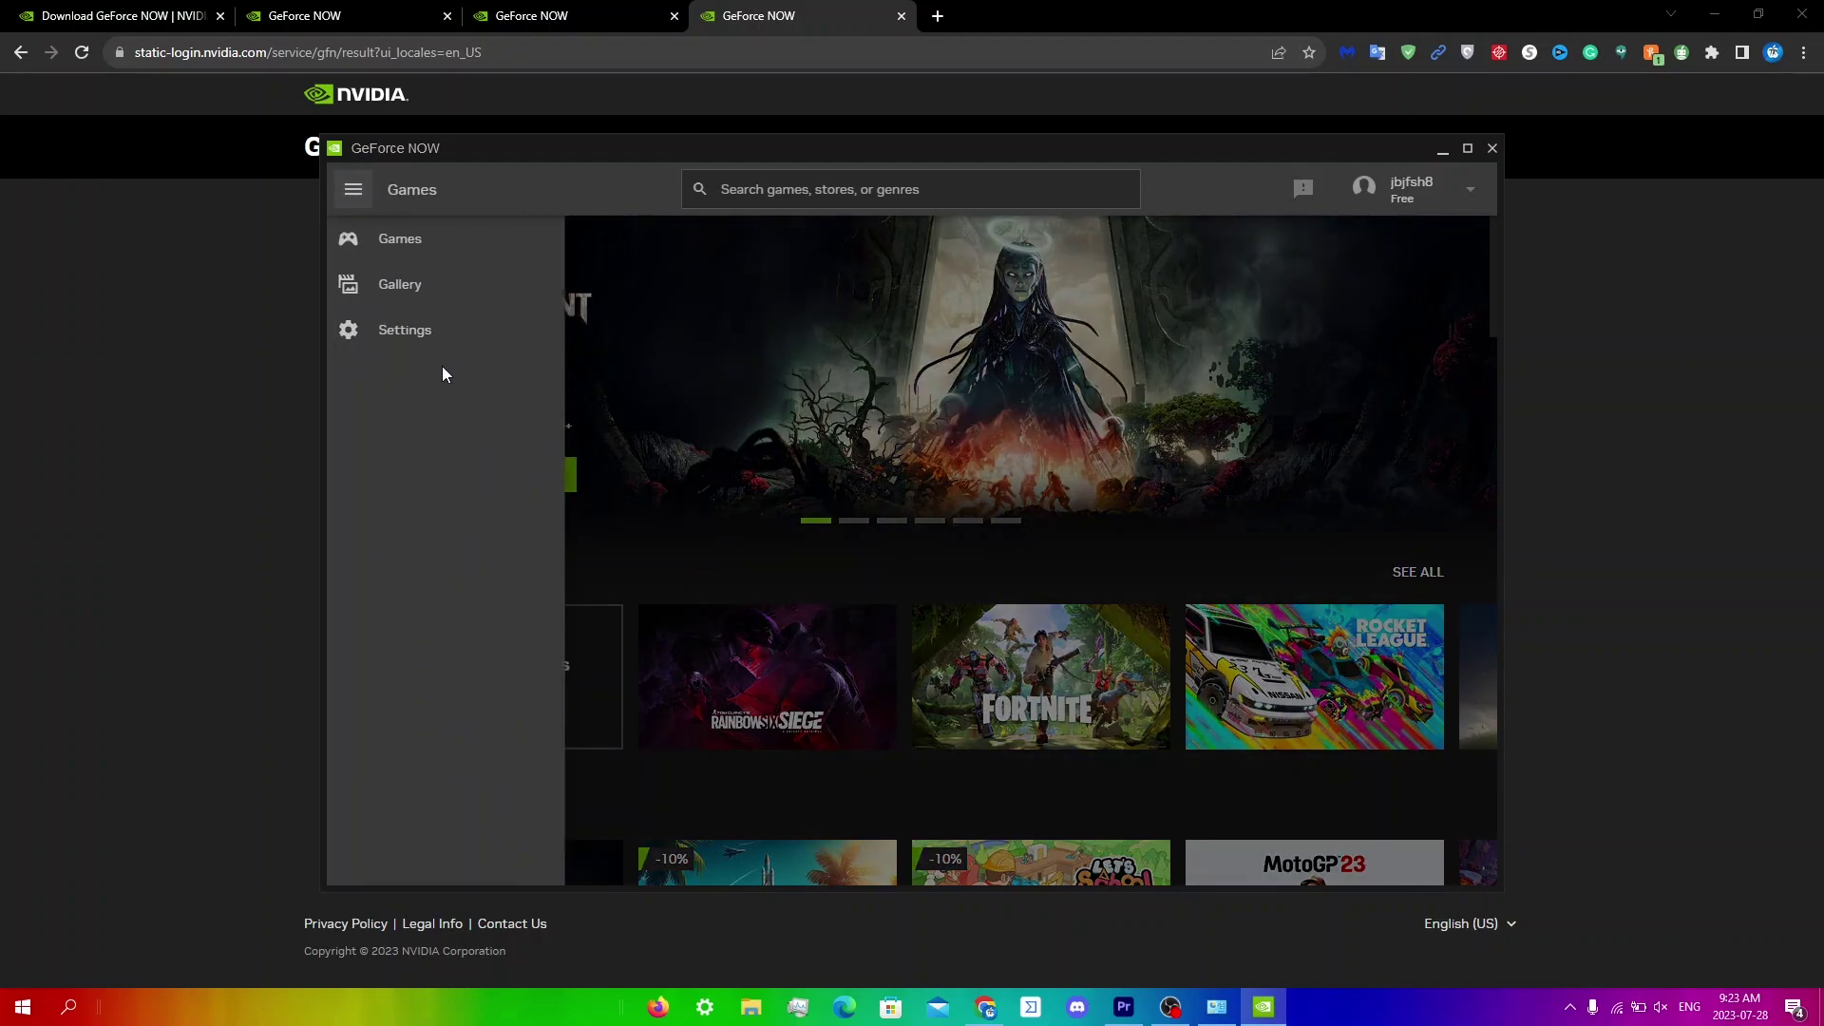
Set the GeForce NOW server location to Auto and return to the games page
click(447, 332)
scroll(1053, 608, down, 5)
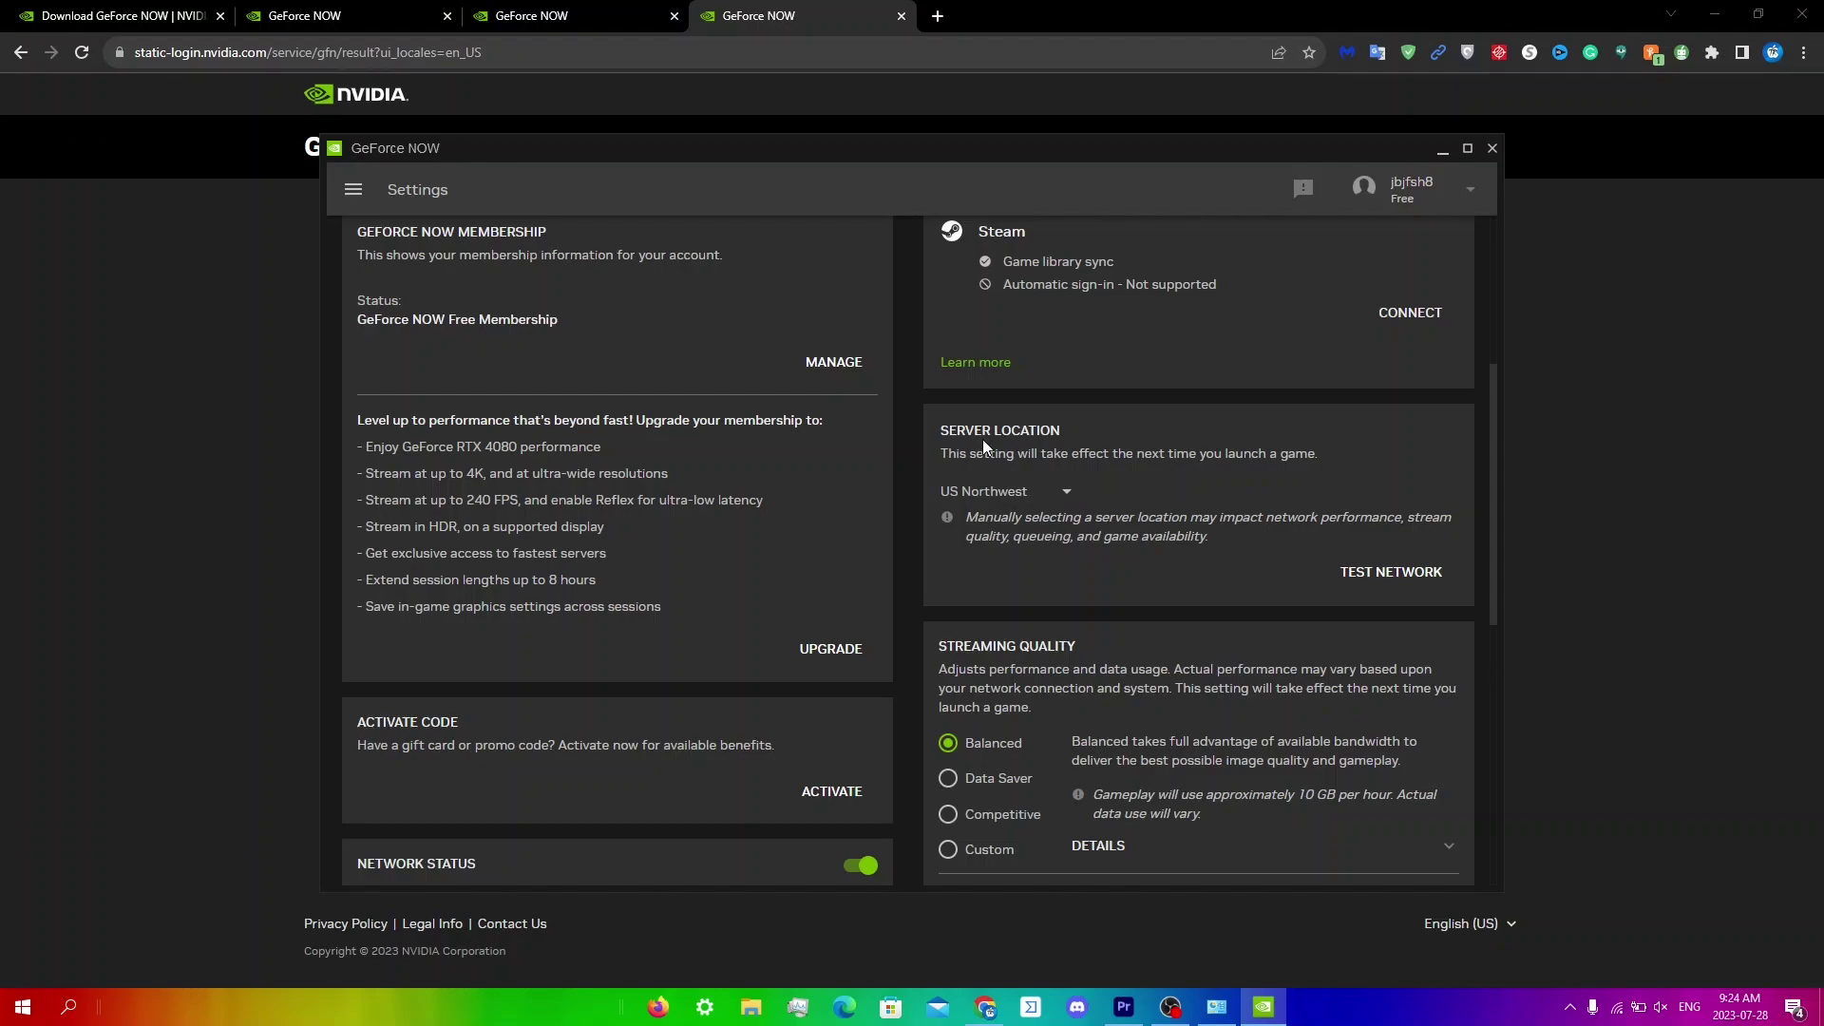
click(976, 494)
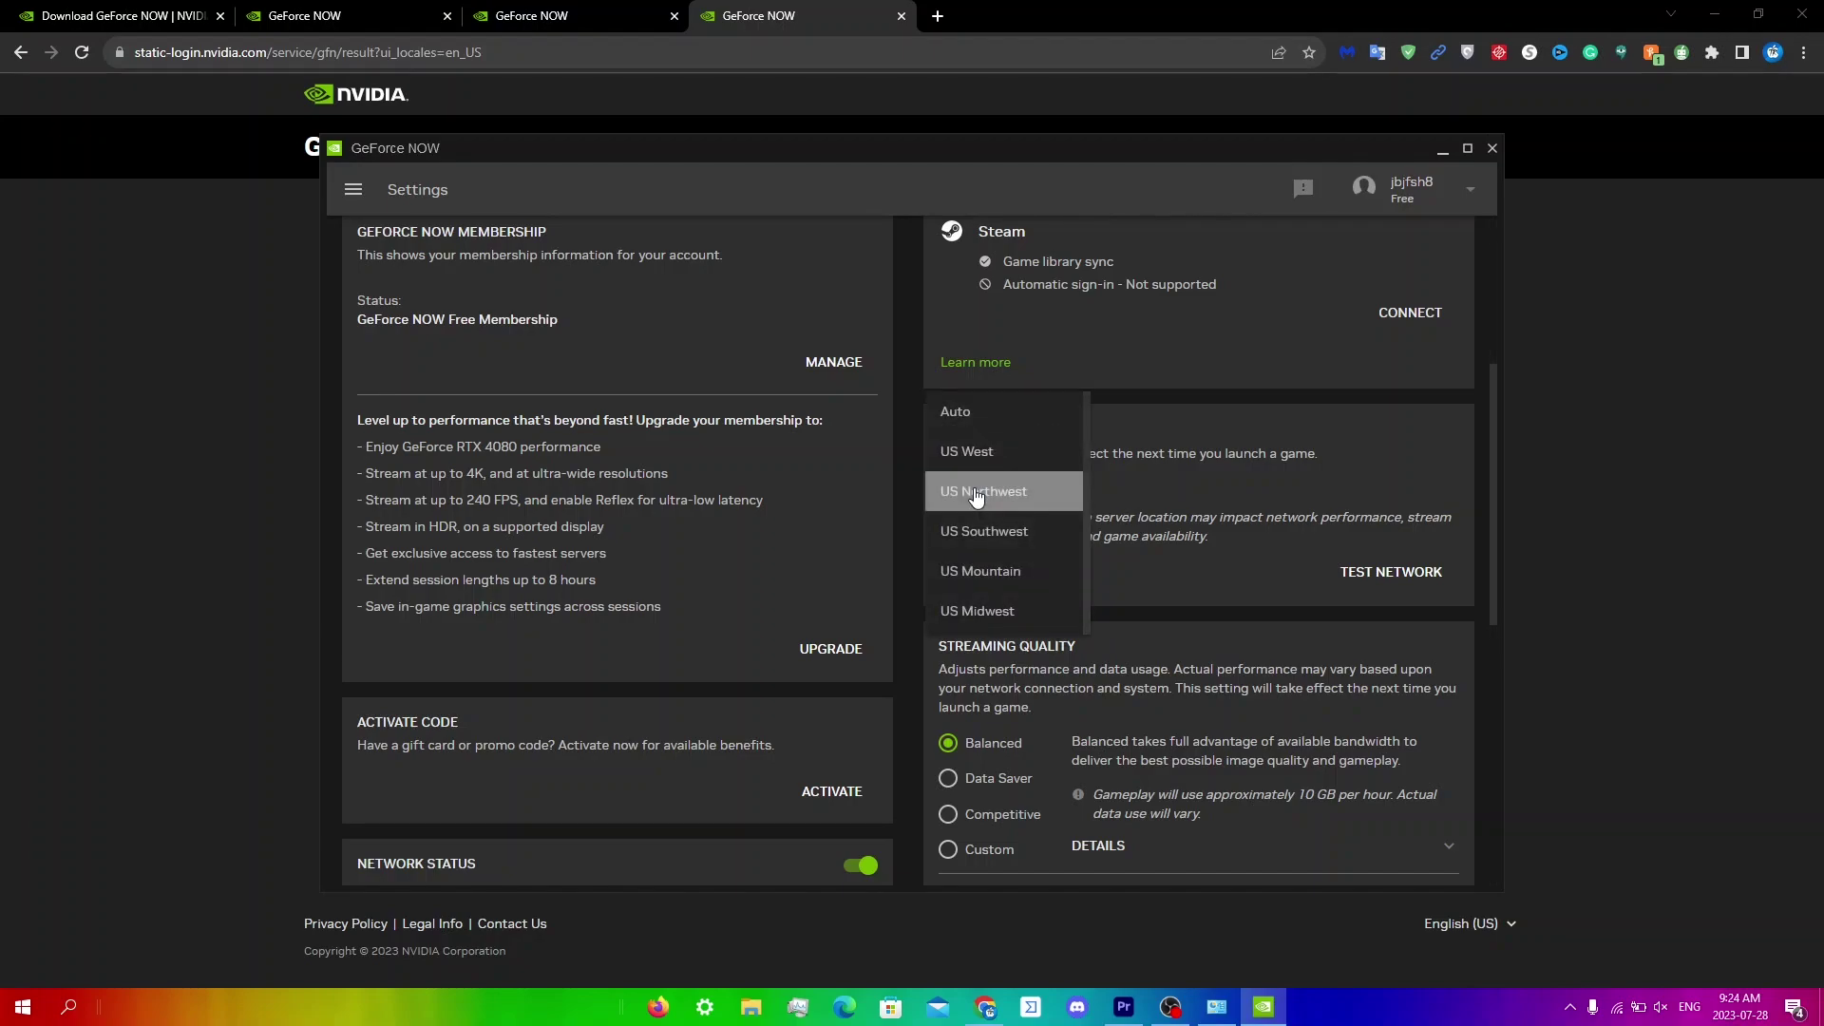
click(1015, 415)
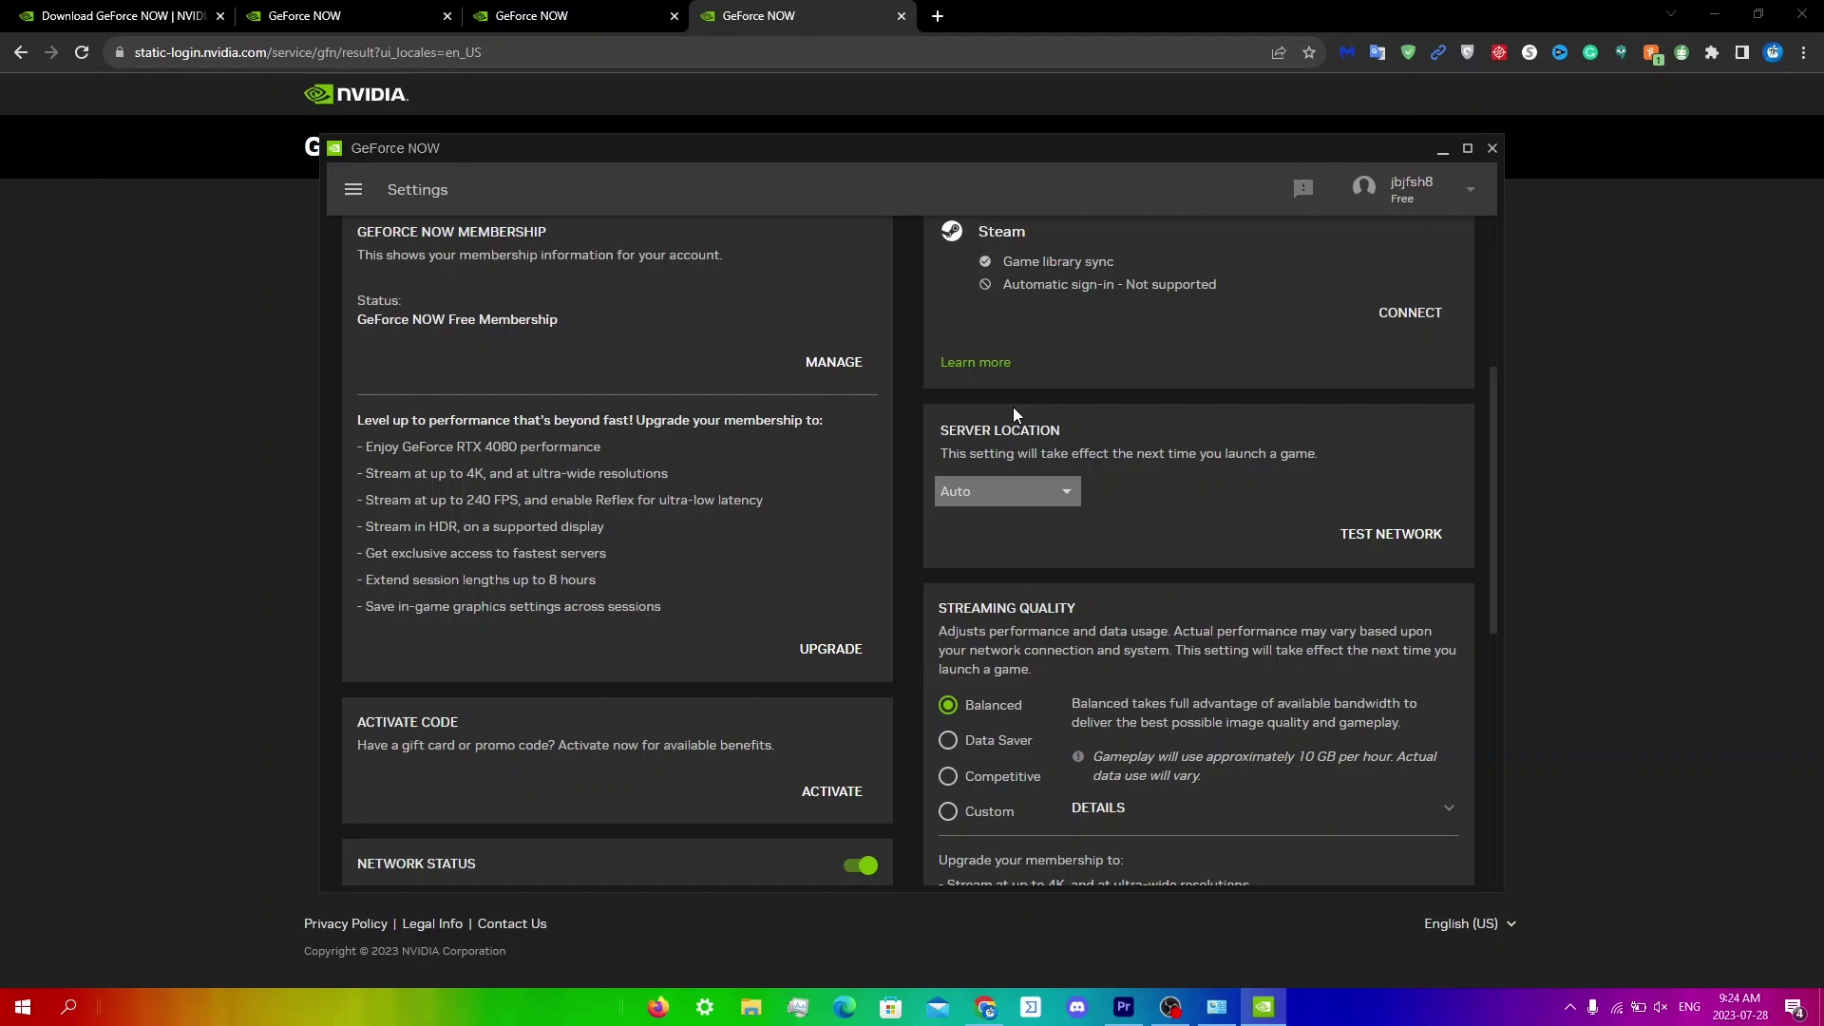
click(352, 189)
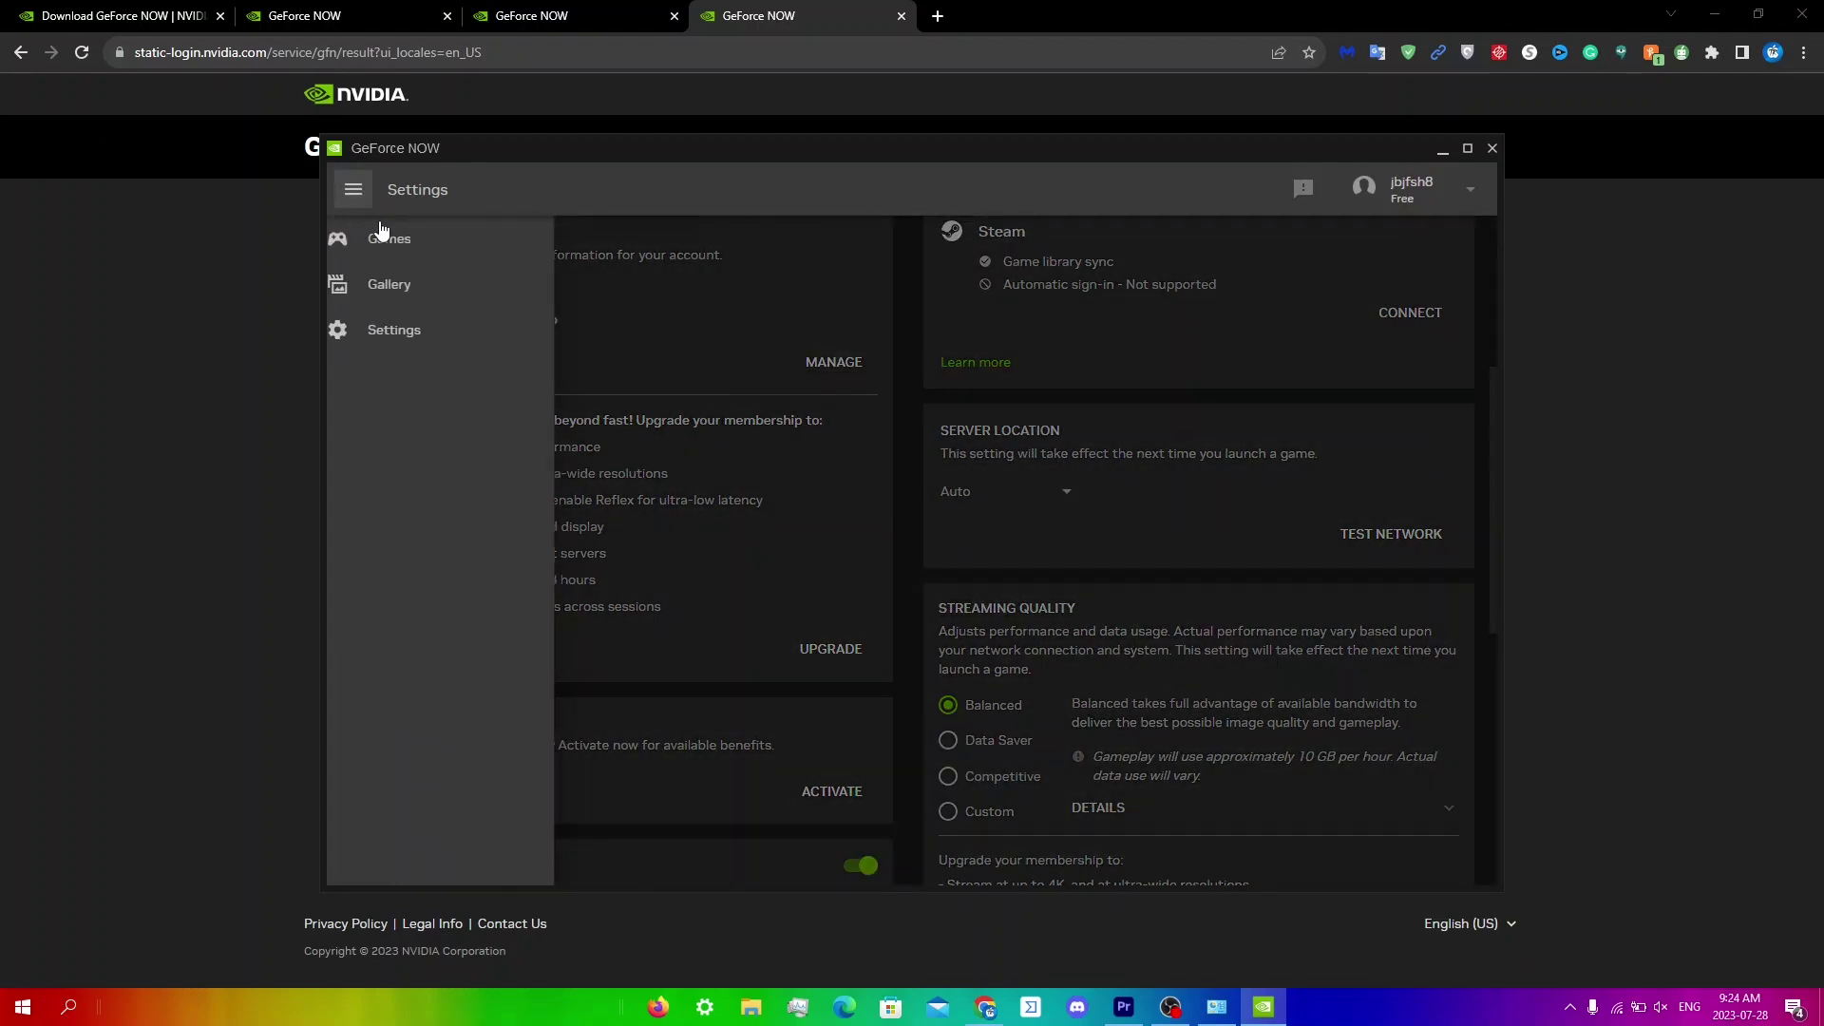
click(386, 241)
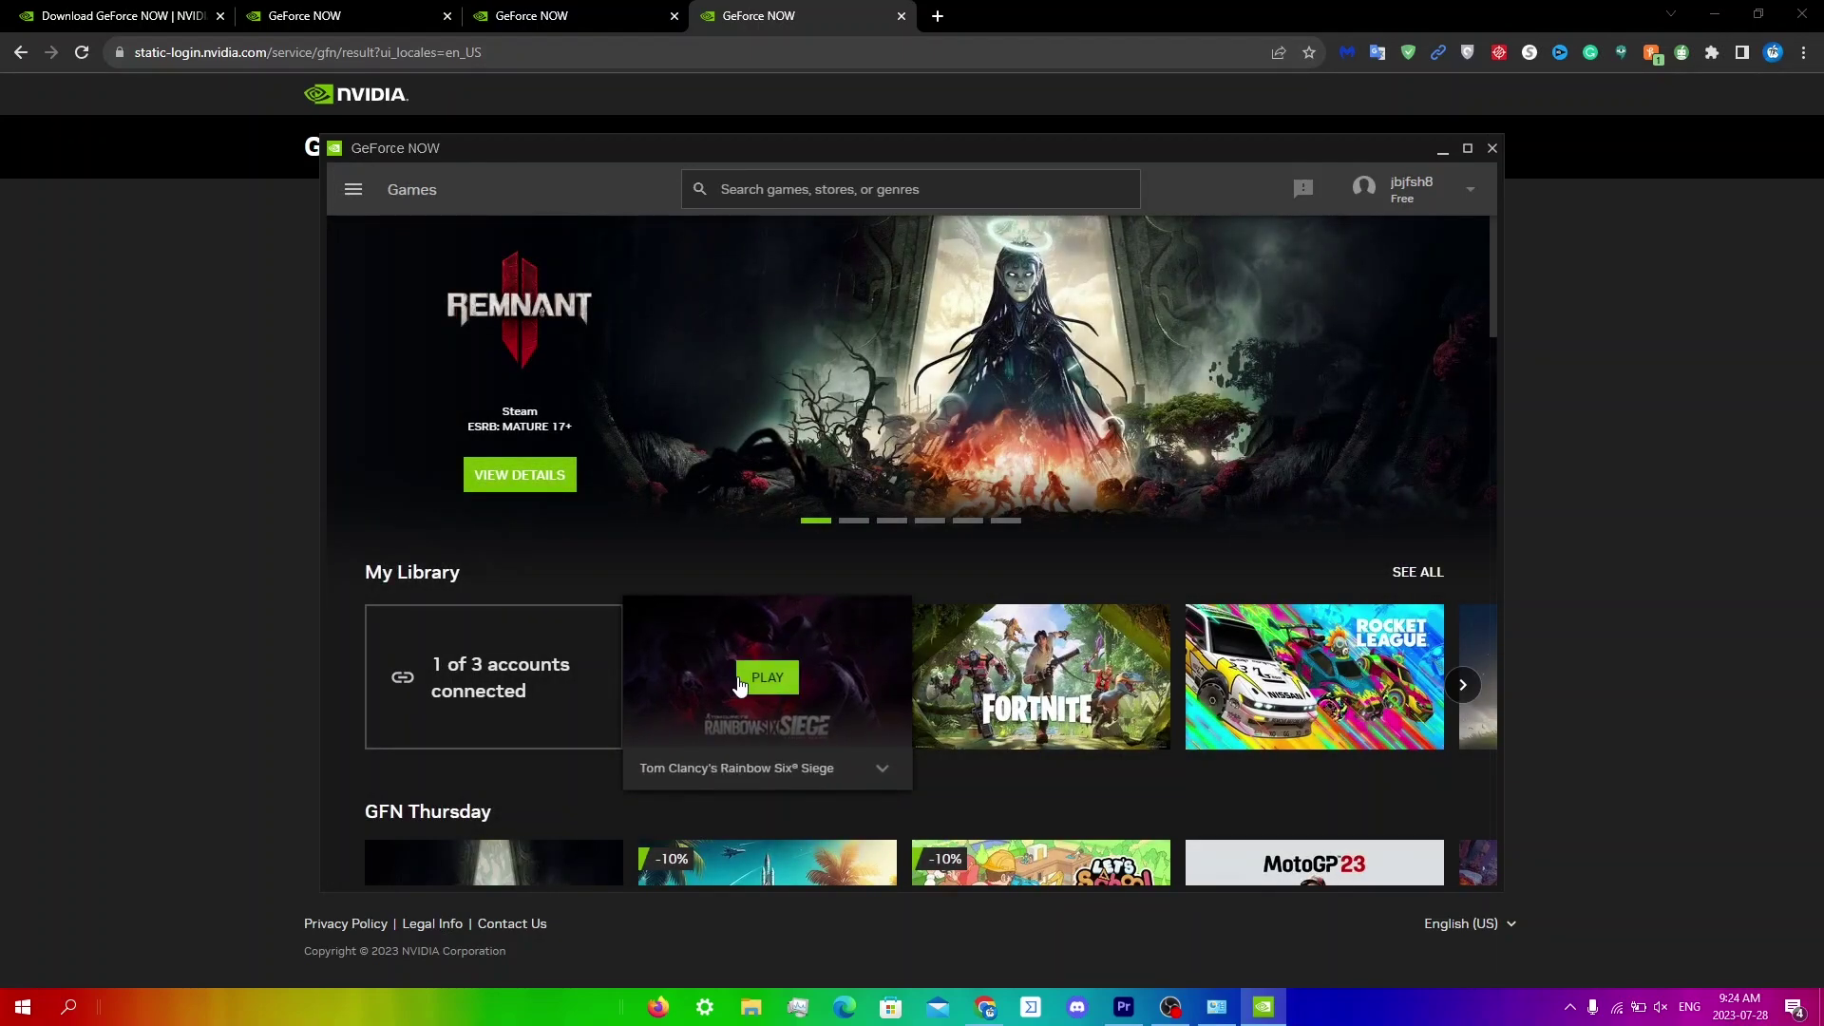
Run the network test from the Server Location settings and close its results
click(352, 189)
click(386, 330)
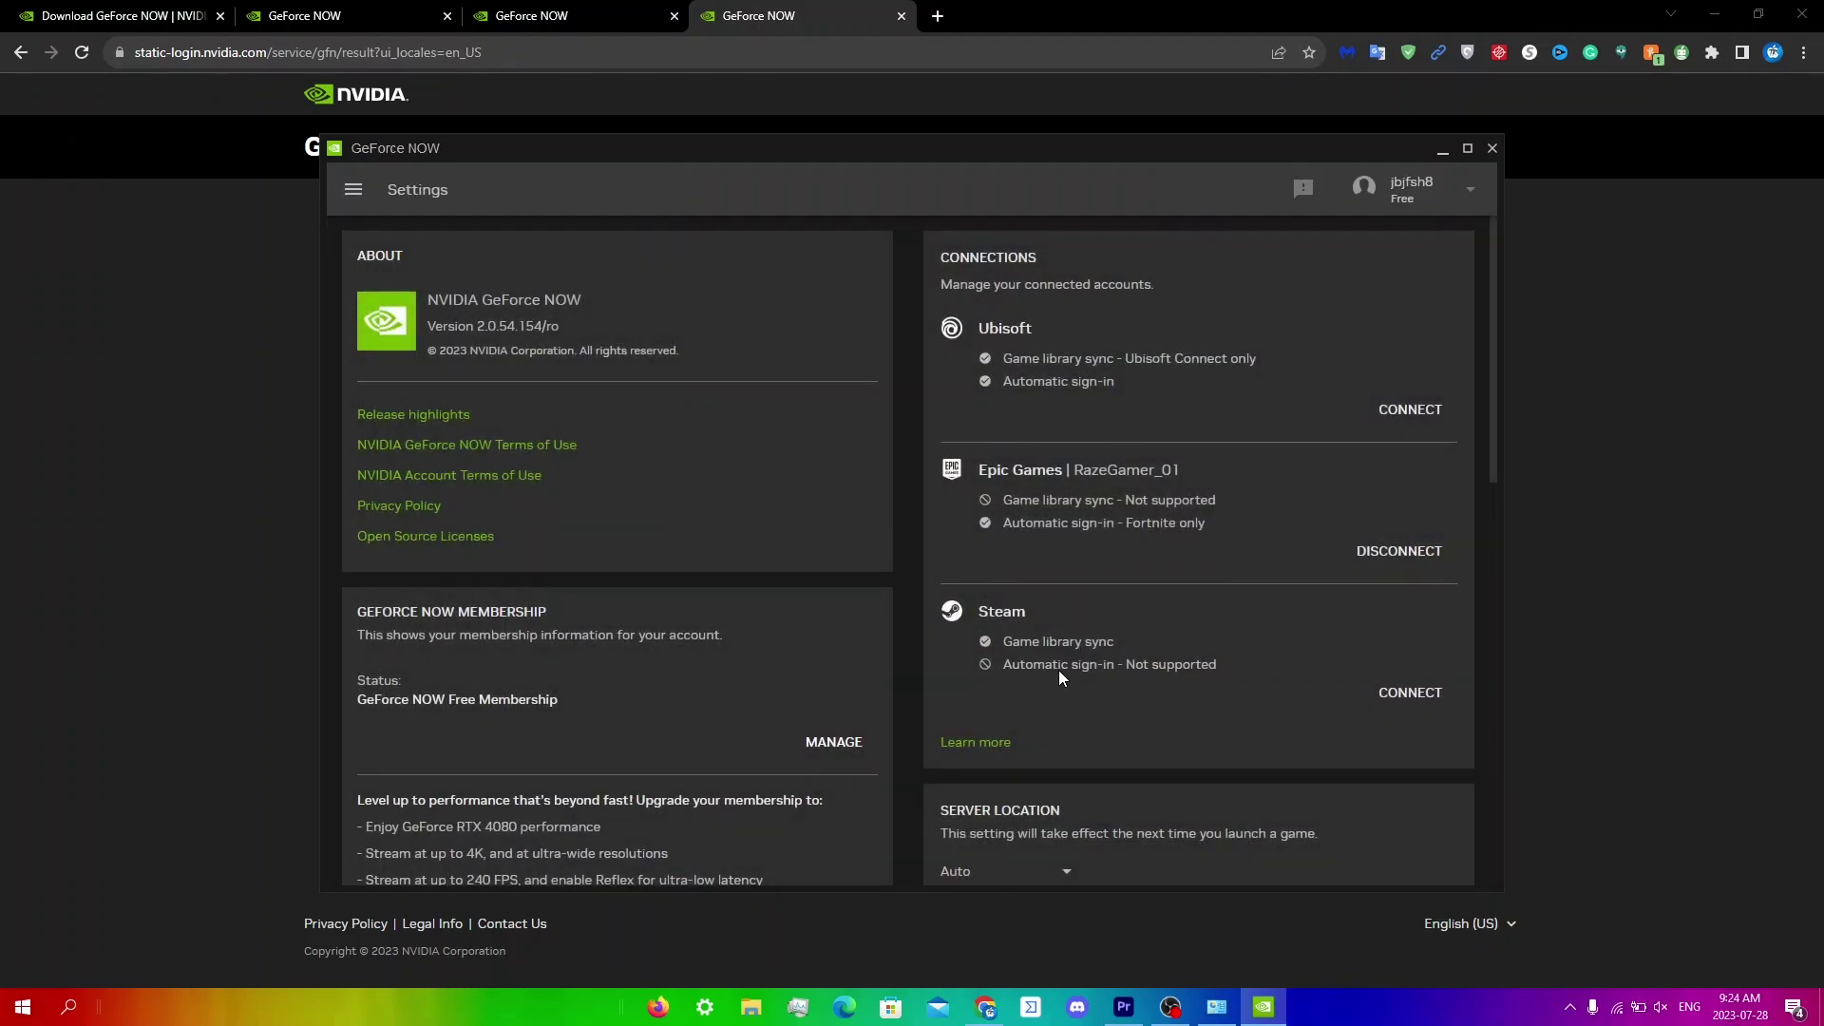
scroll(1064, 670, down, 2)
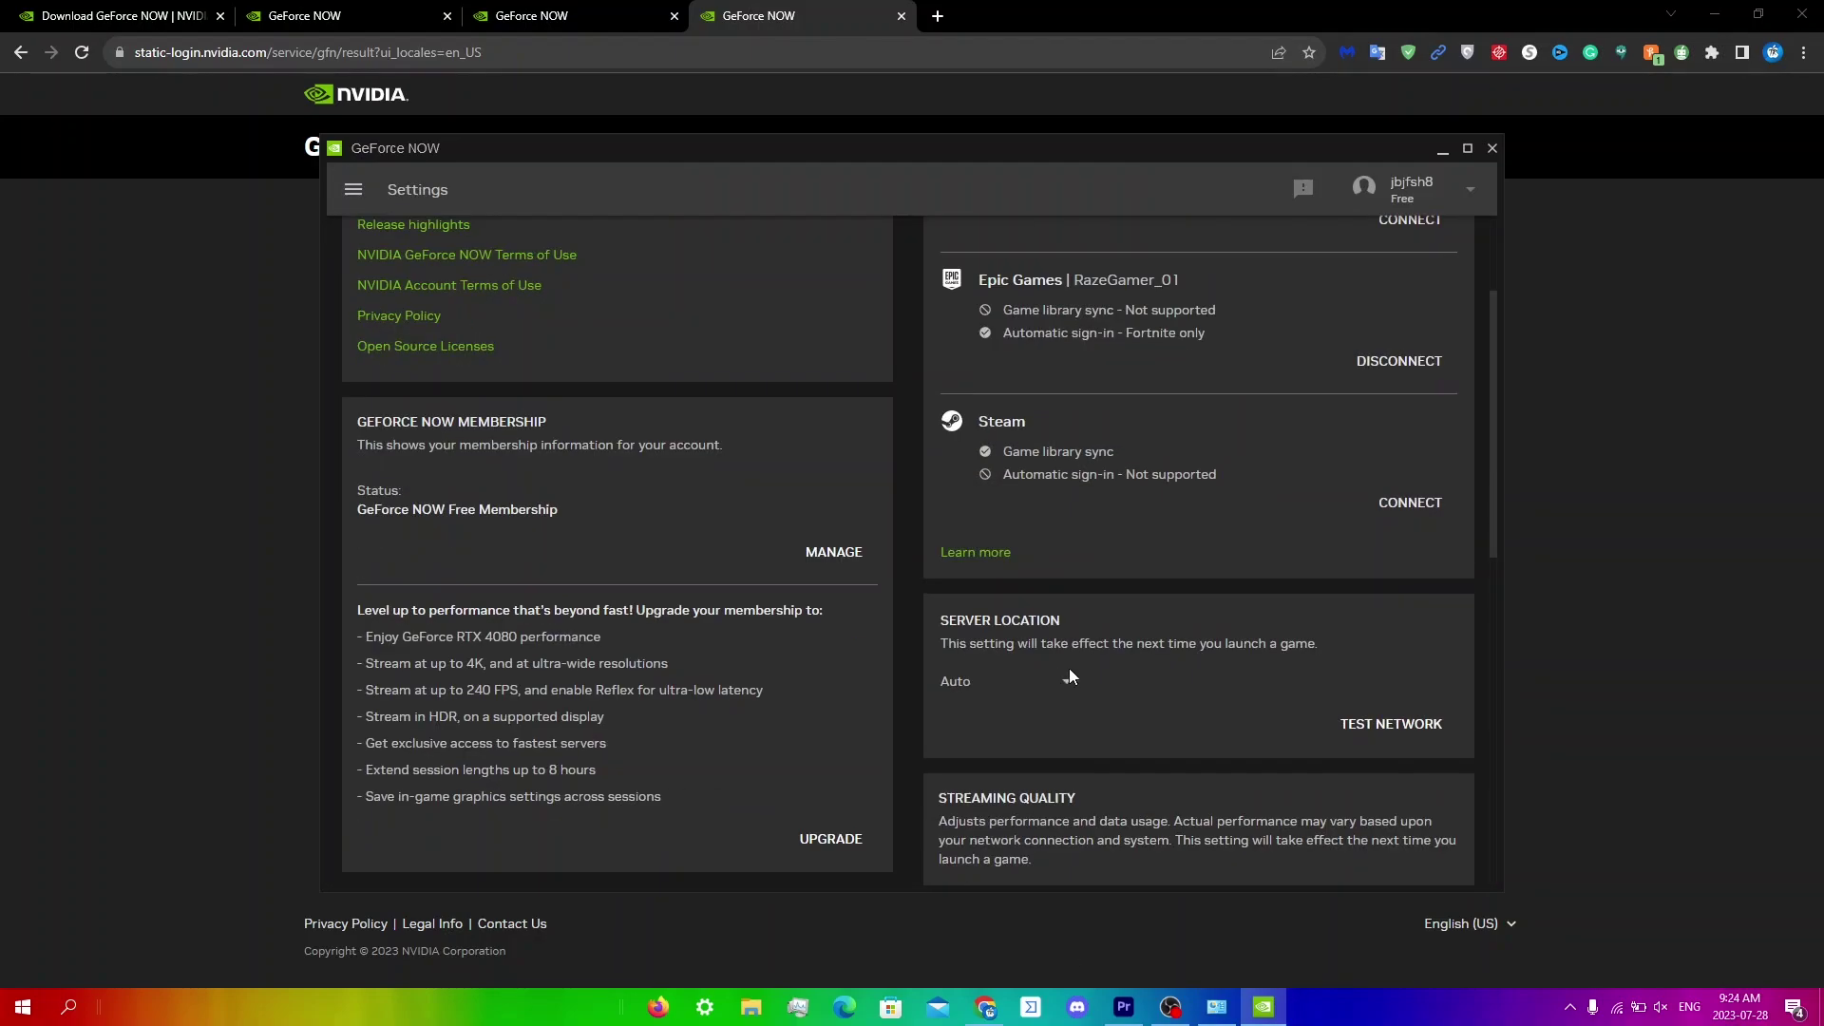
click(1374, 729)
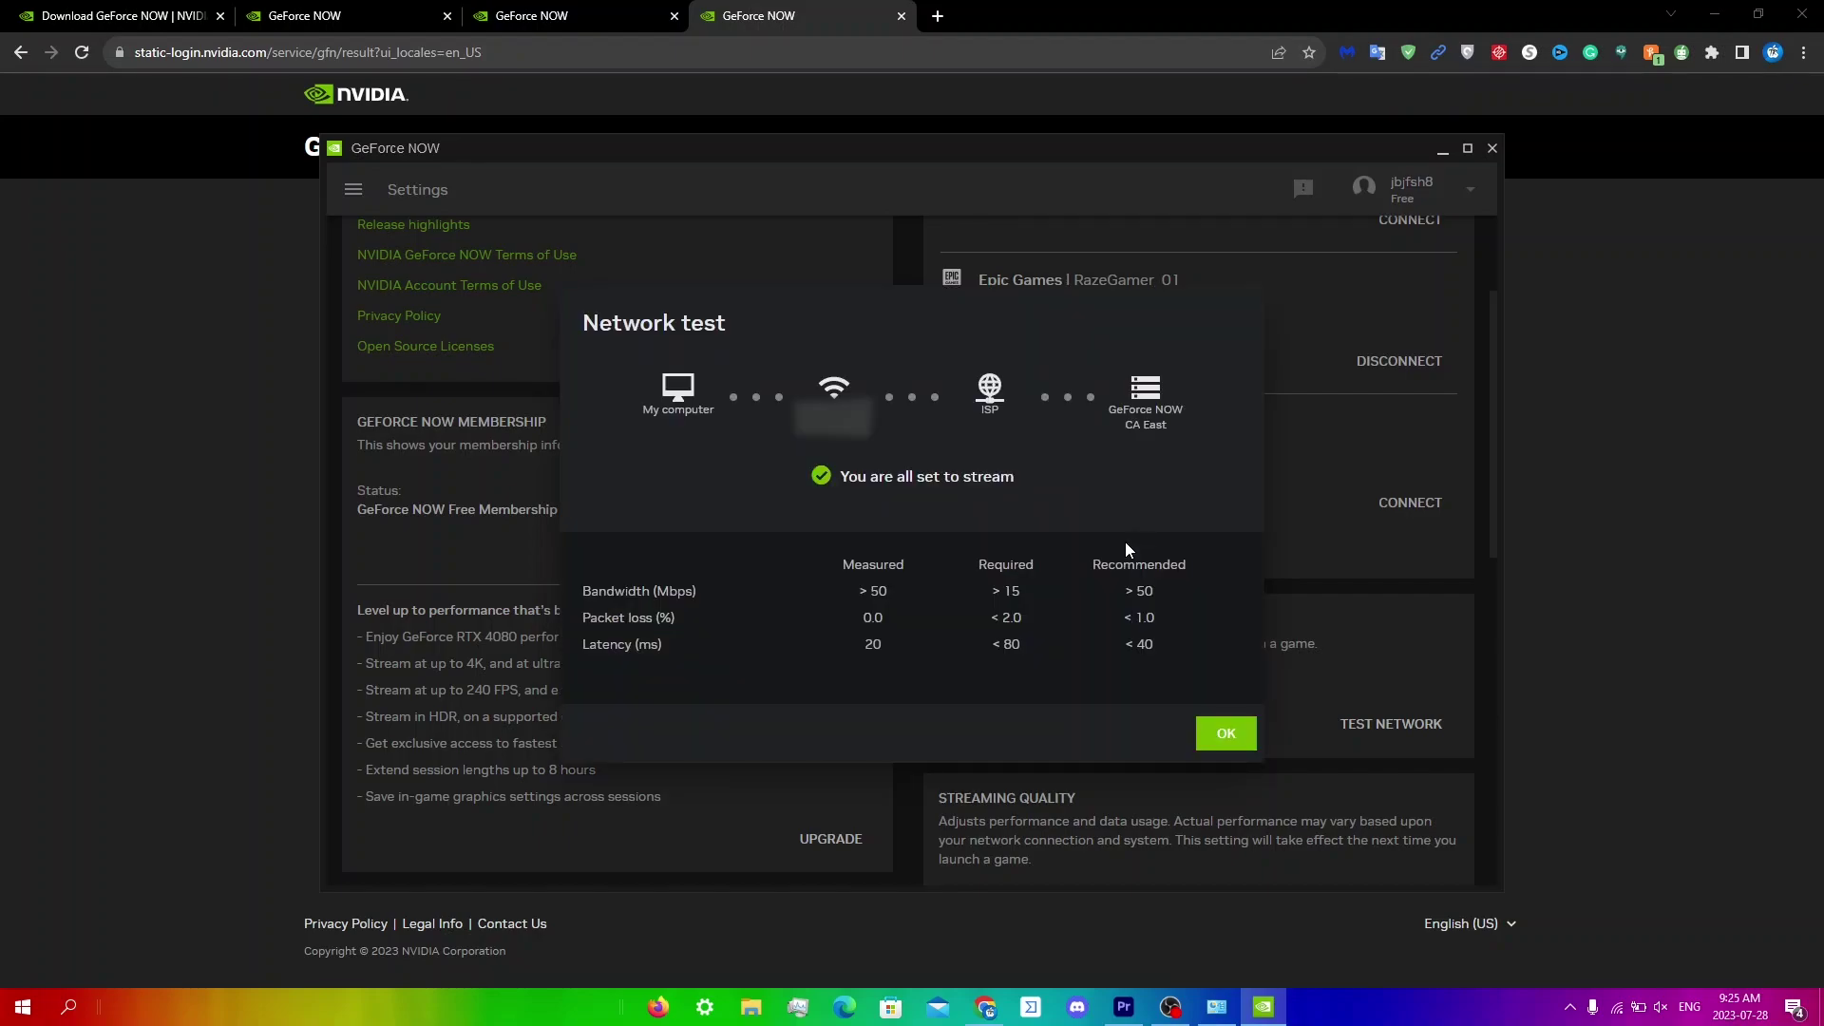
click(1232, 724)
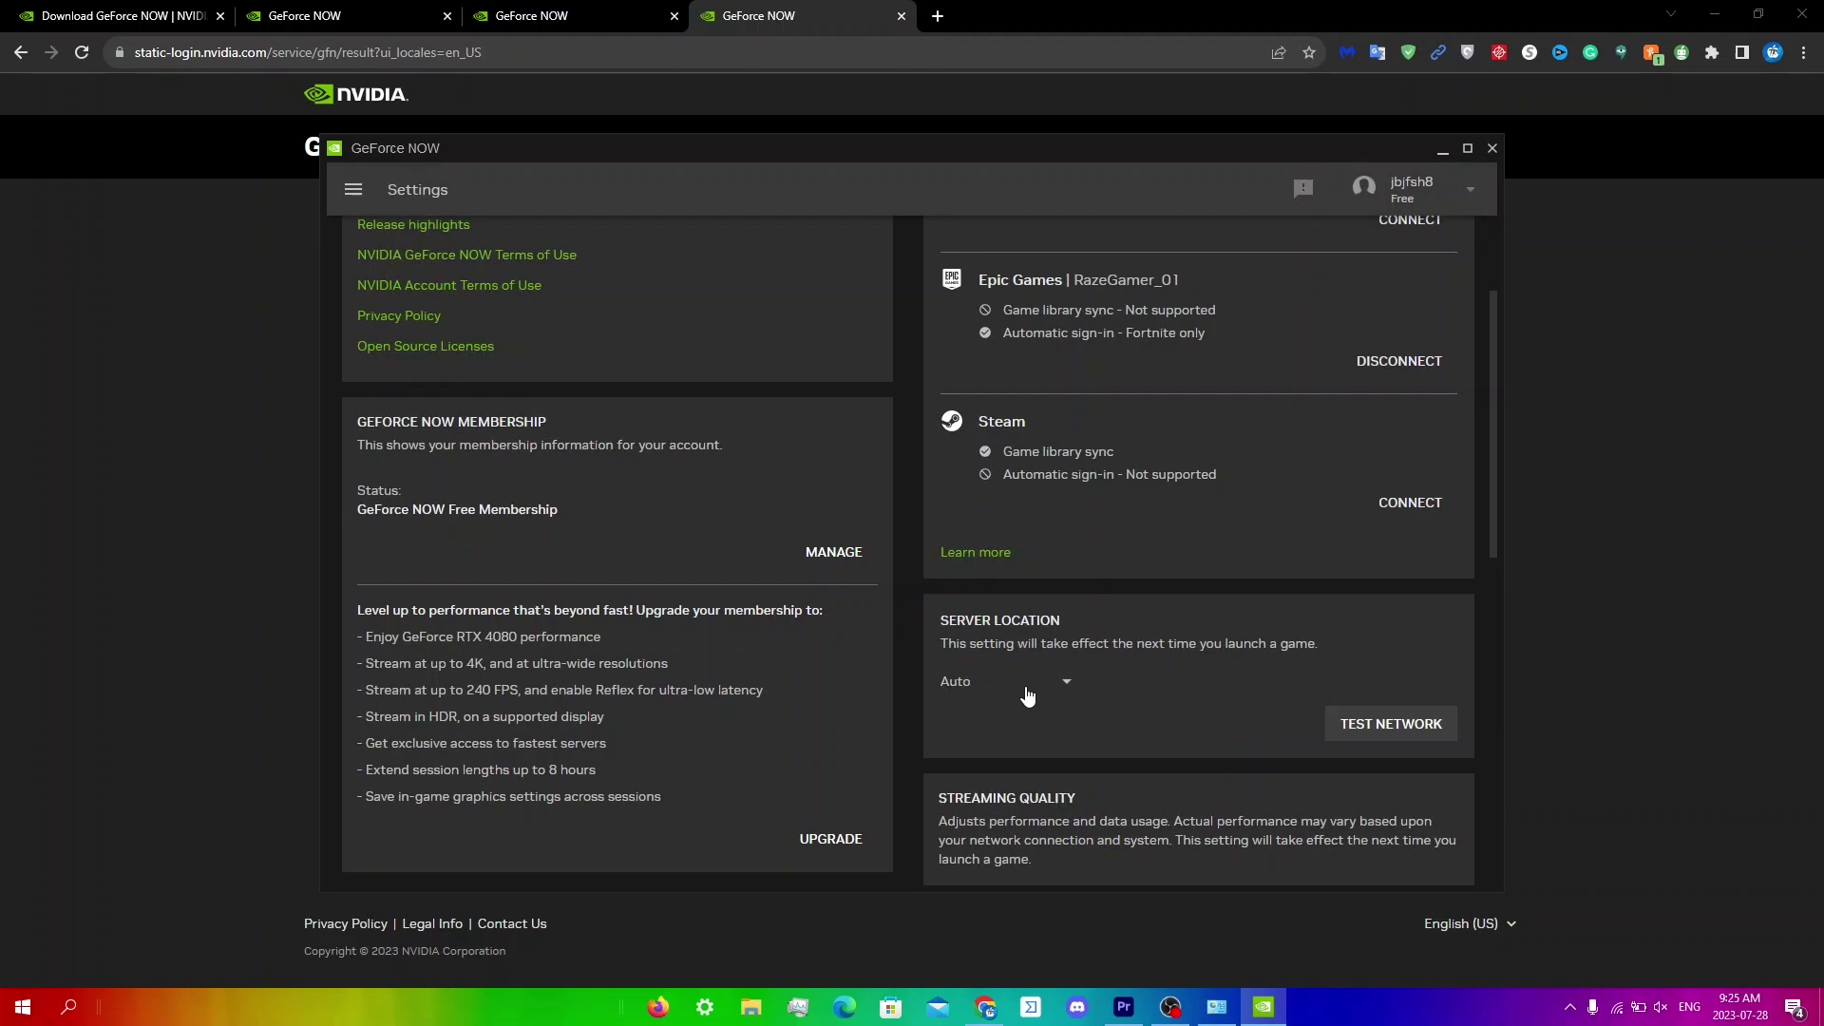
Set the server location to CA East and return to the games page
click(1028, 697)
scroll(1010, 541, down, 3)
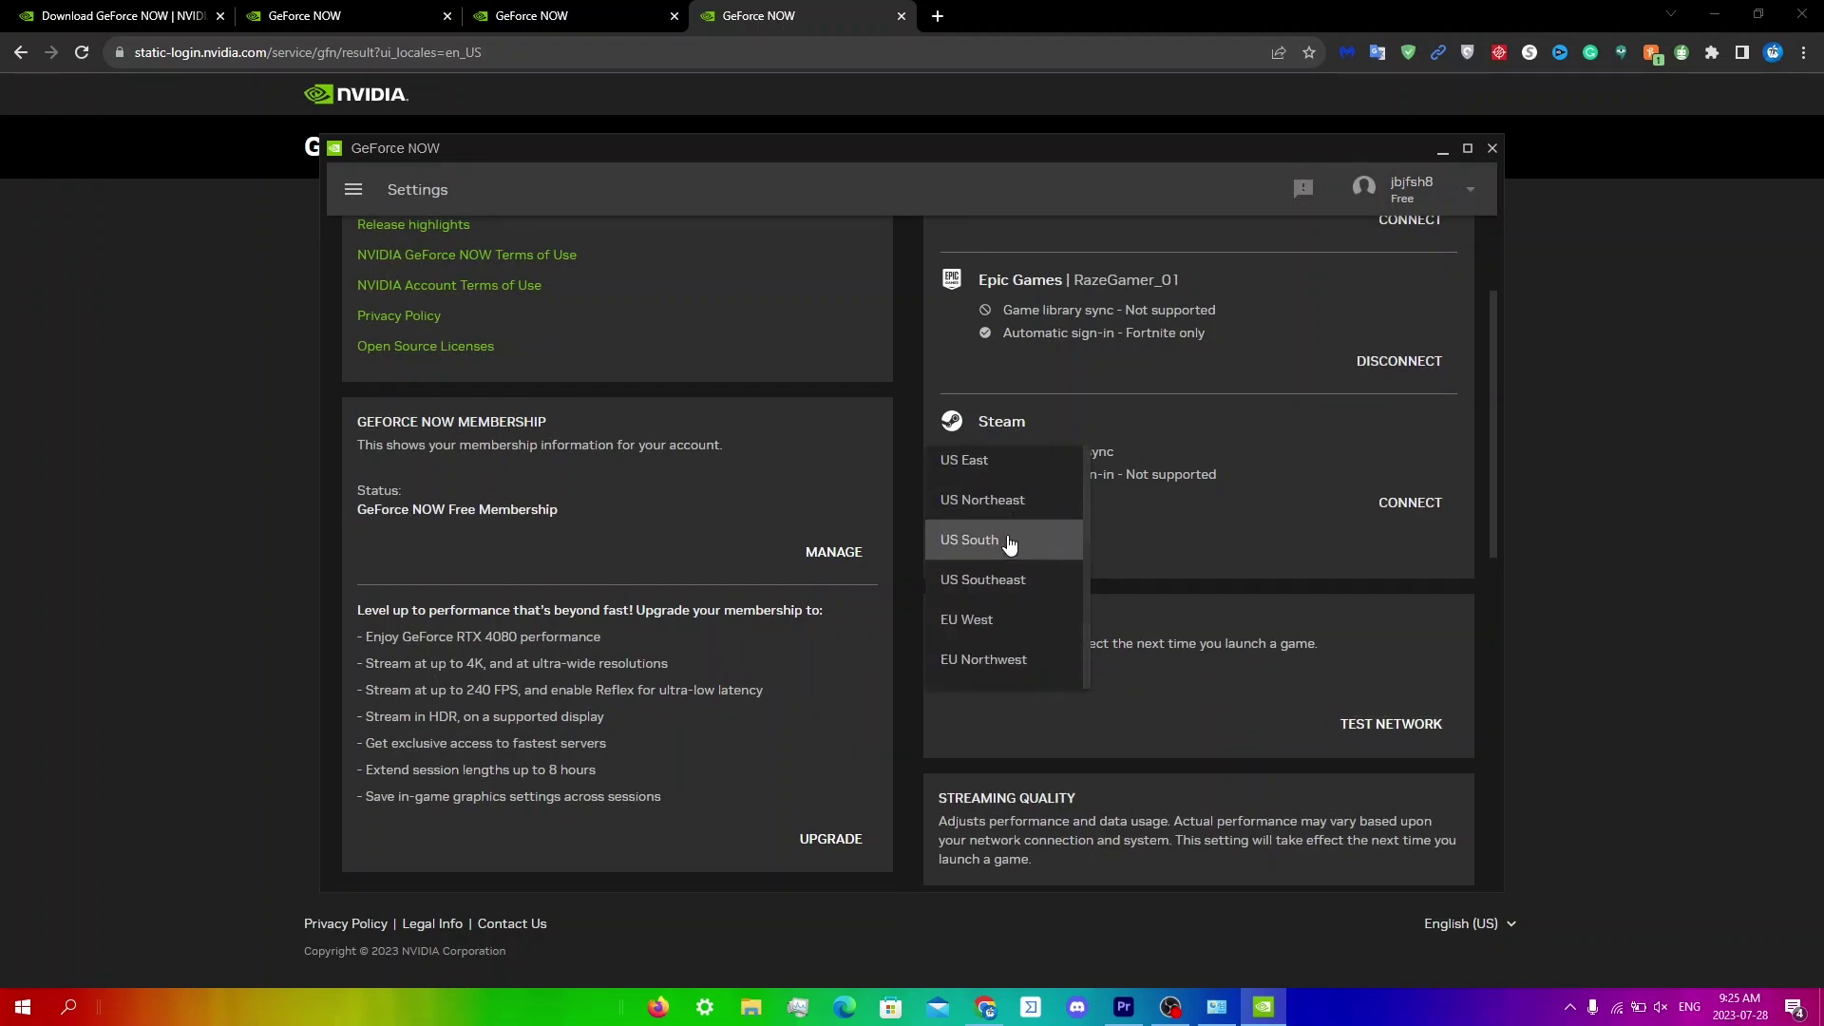
scroll(1010, 543, down, 3)
click(974, 667)
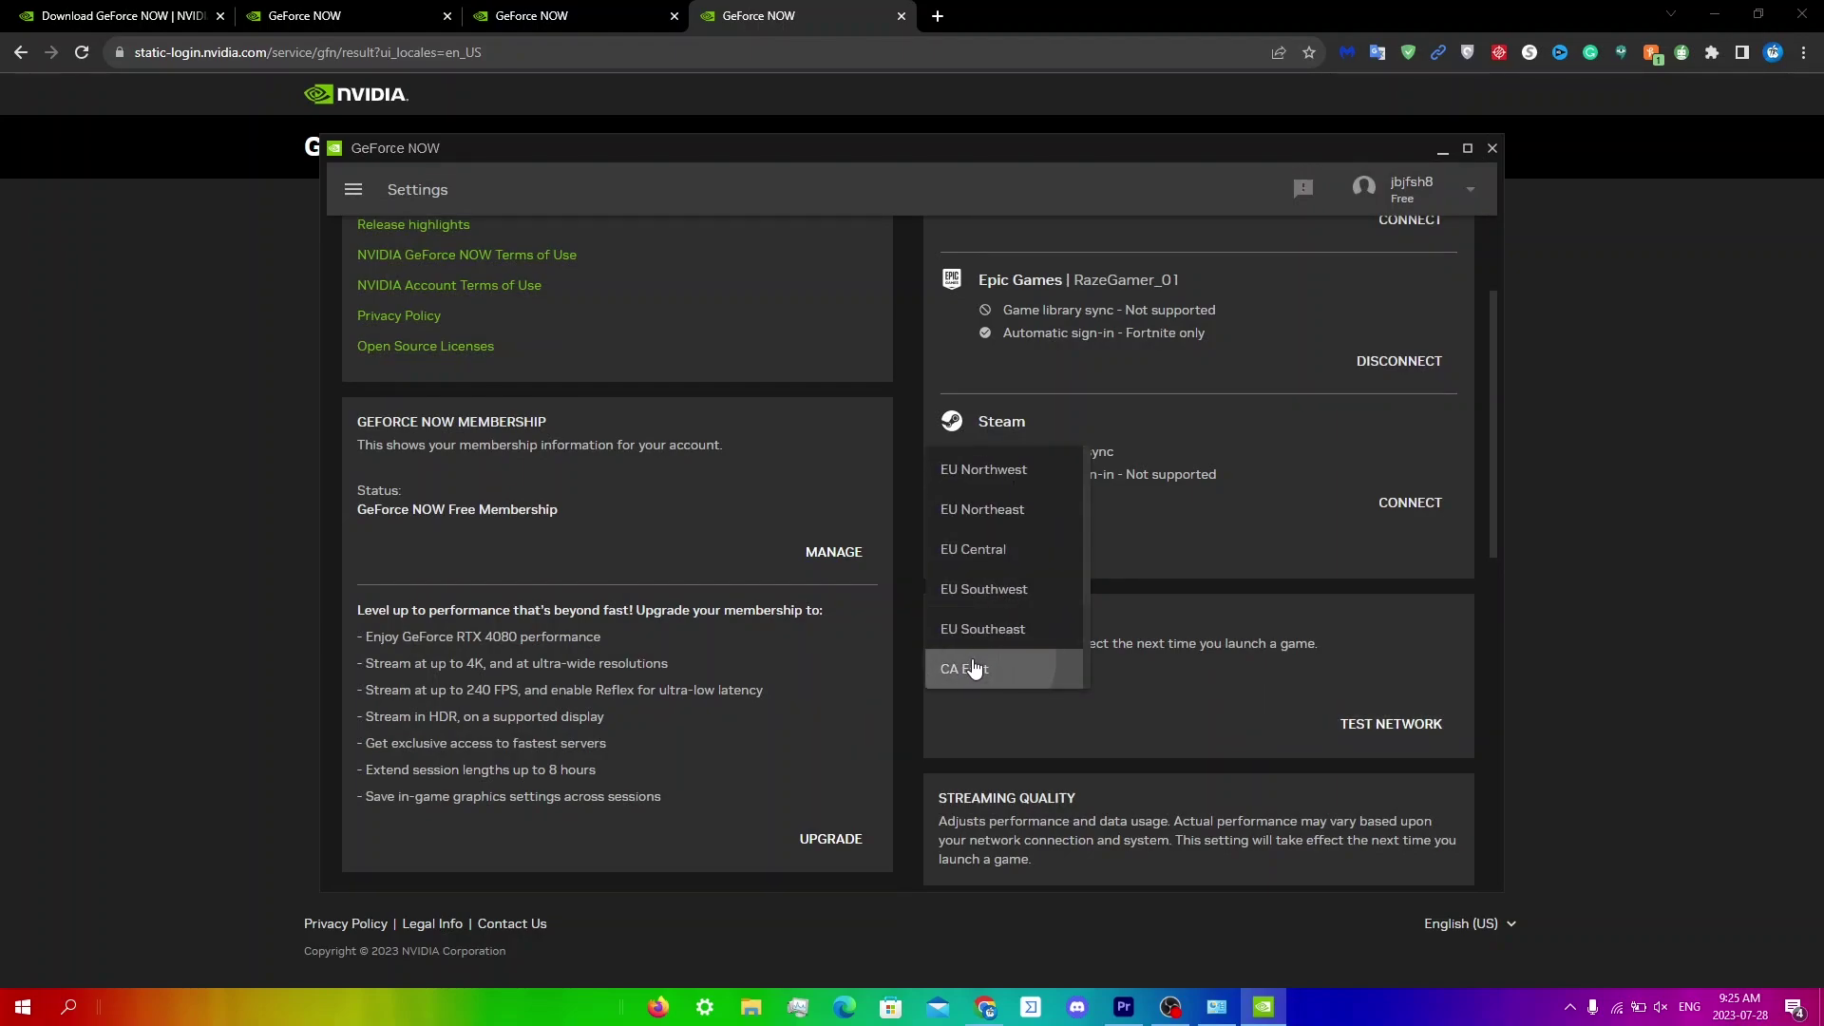
click(350, 193)
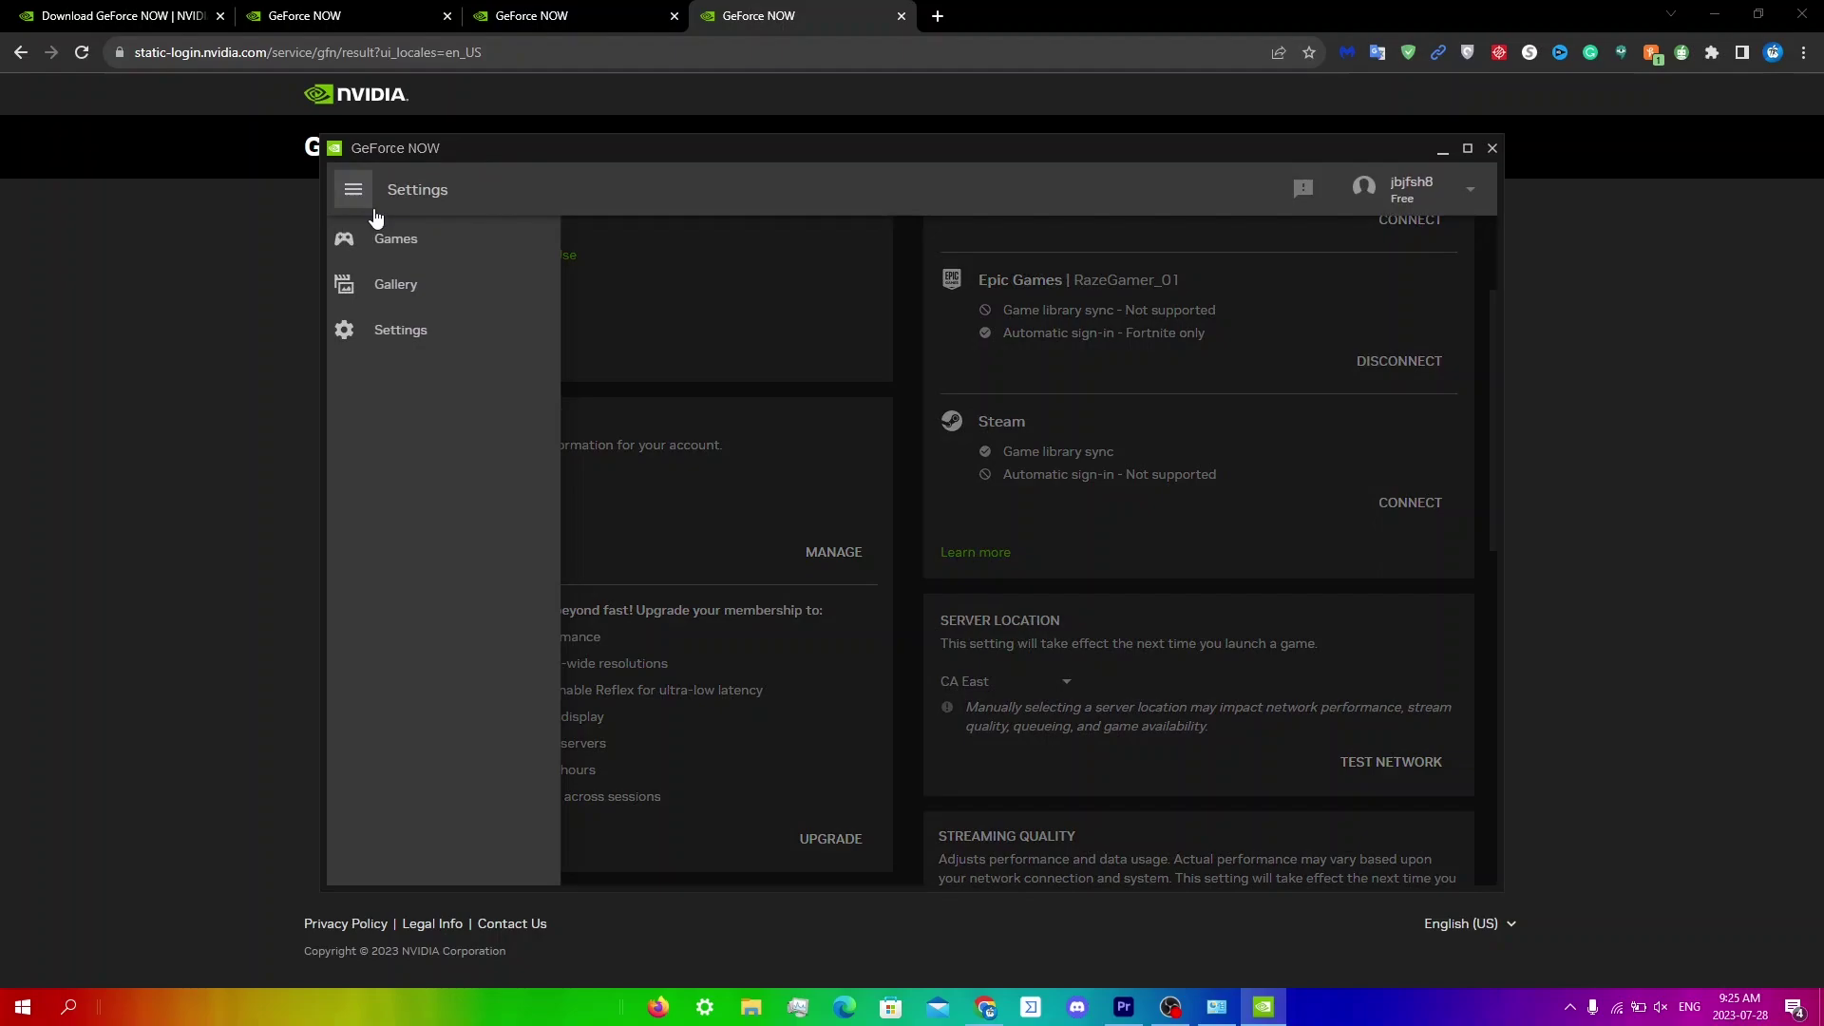
click(361, 237)
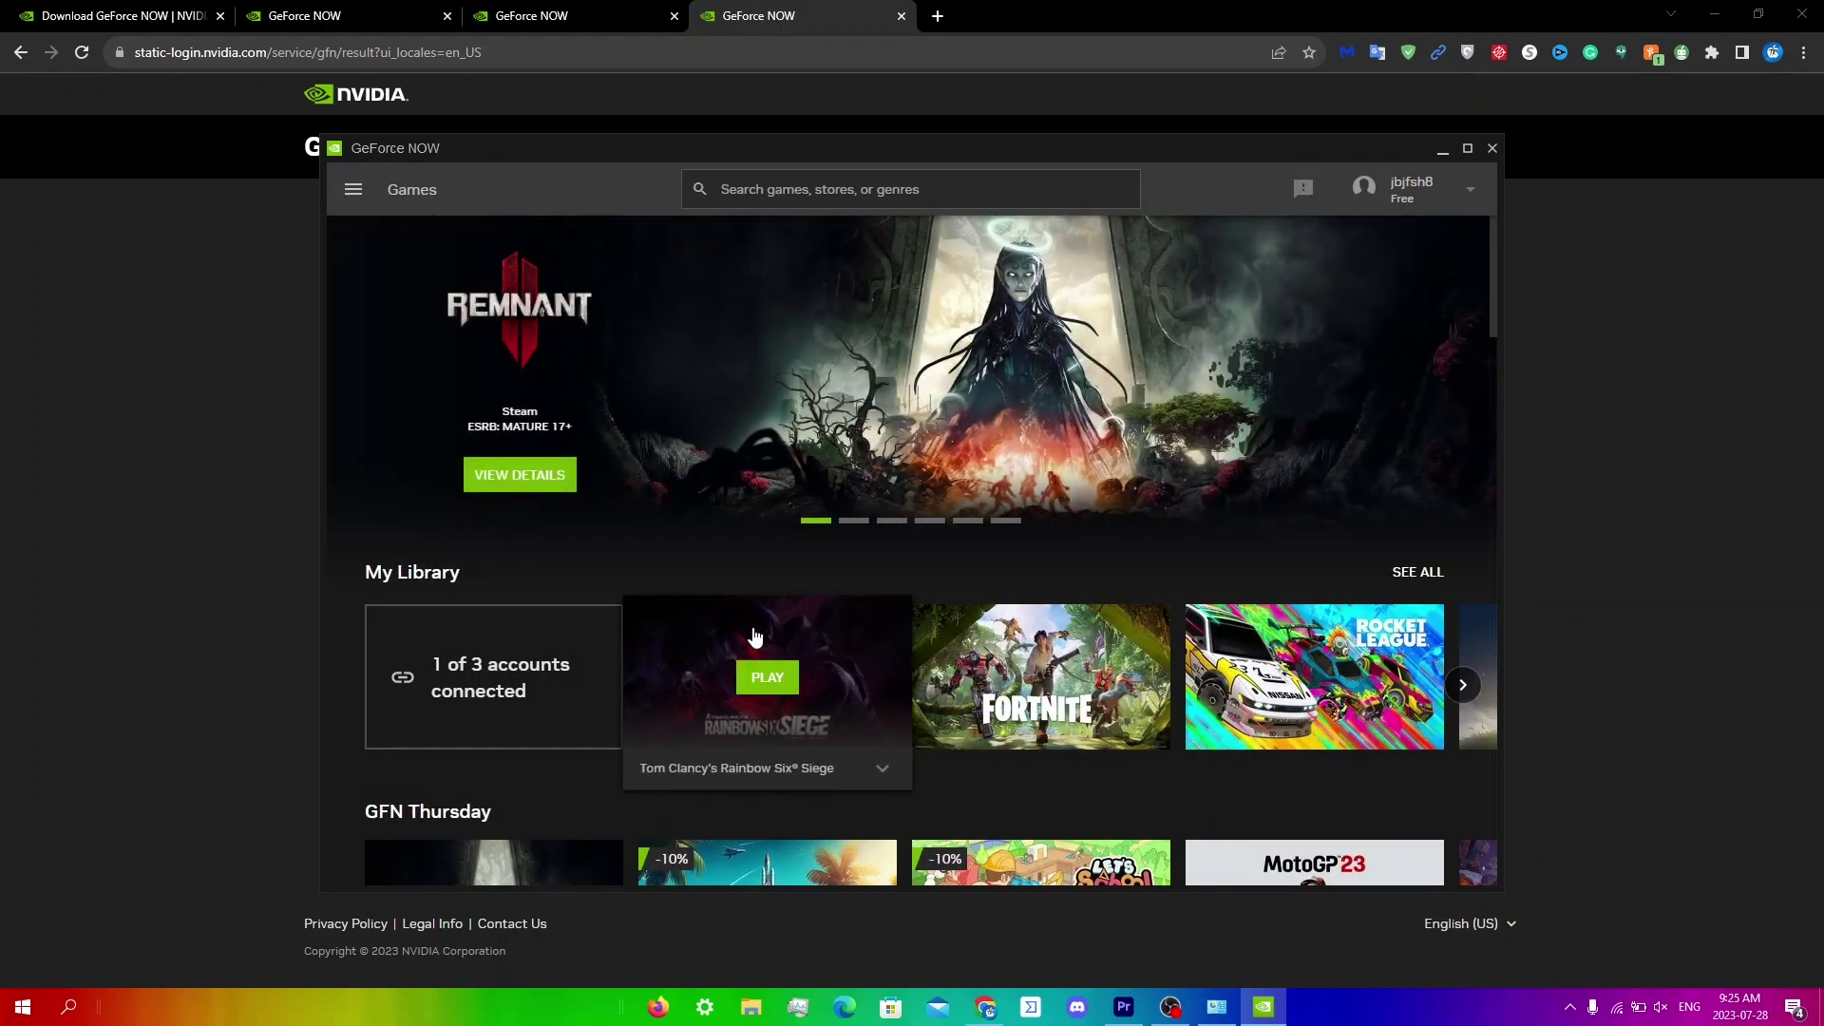
Reopen the settings and review the Server Location and Streaming Quality sections
click(351, 195)
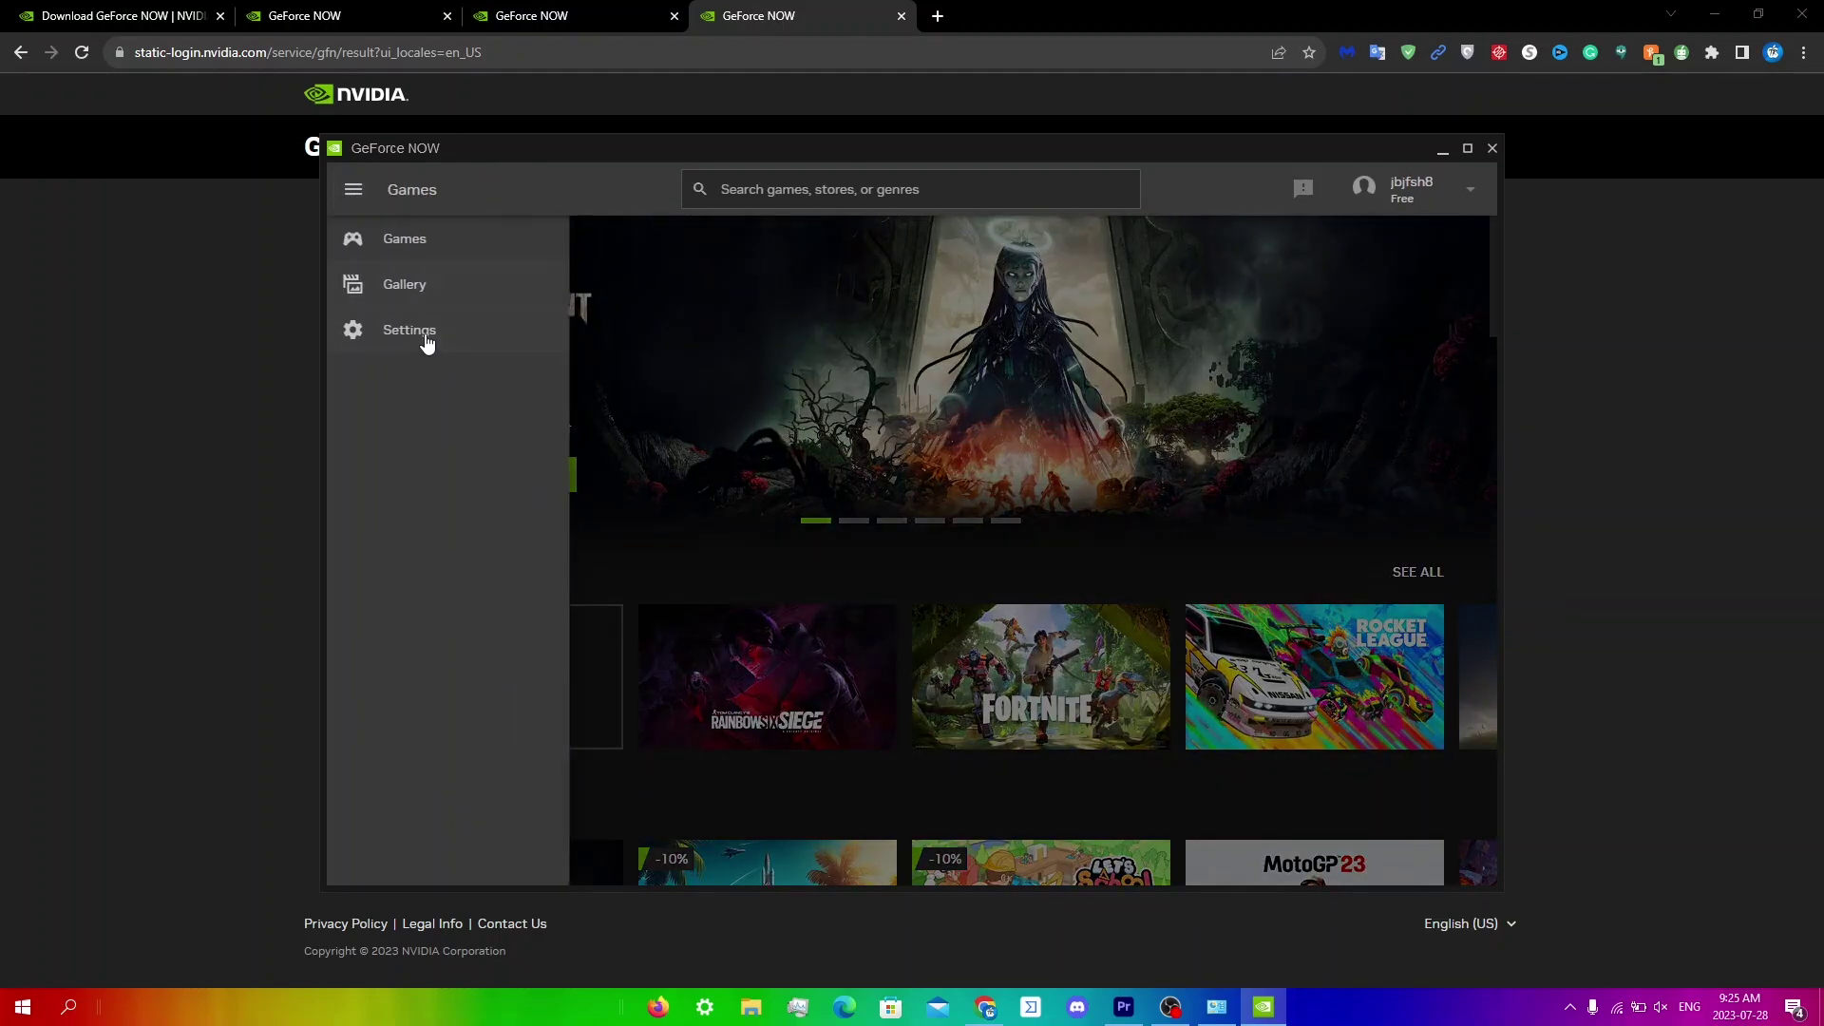
click(418, 328)
scroll(1076, 745, down, 5)
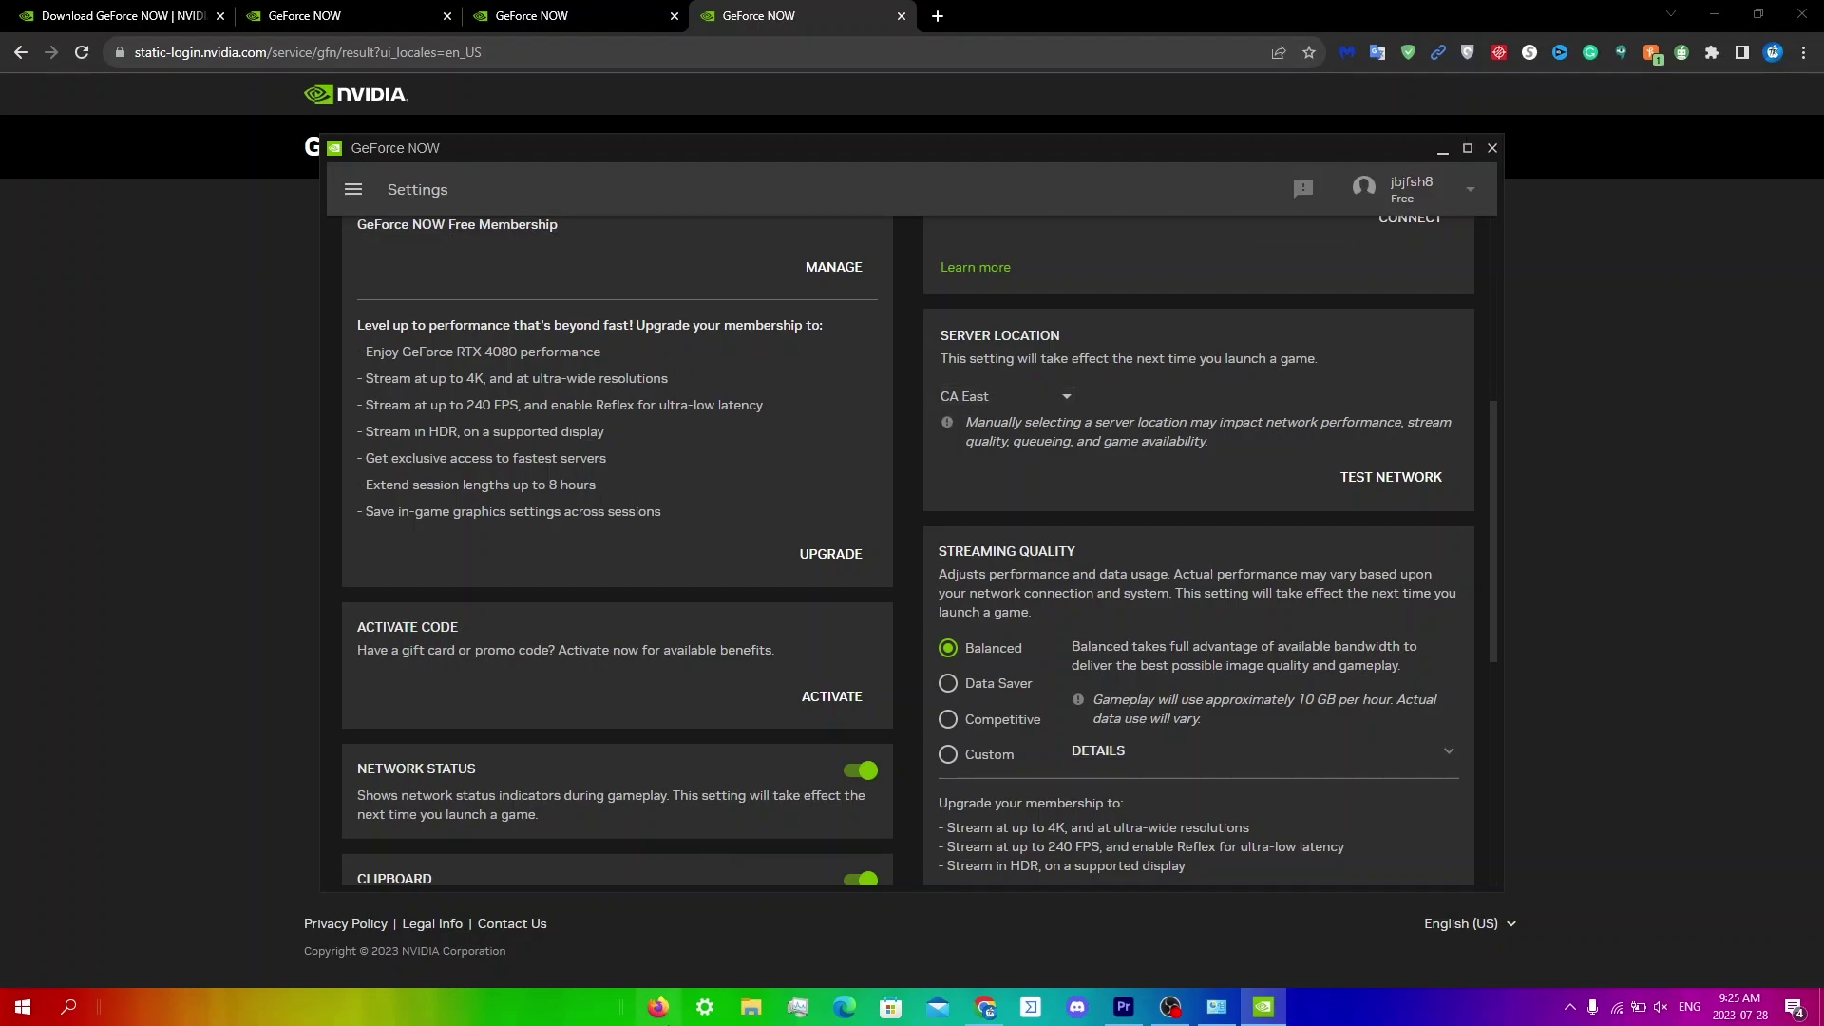
Switch to Task Manager and end the NVIDIA GeForce NOW and NVIDIA Container processes
click(797, 1009)
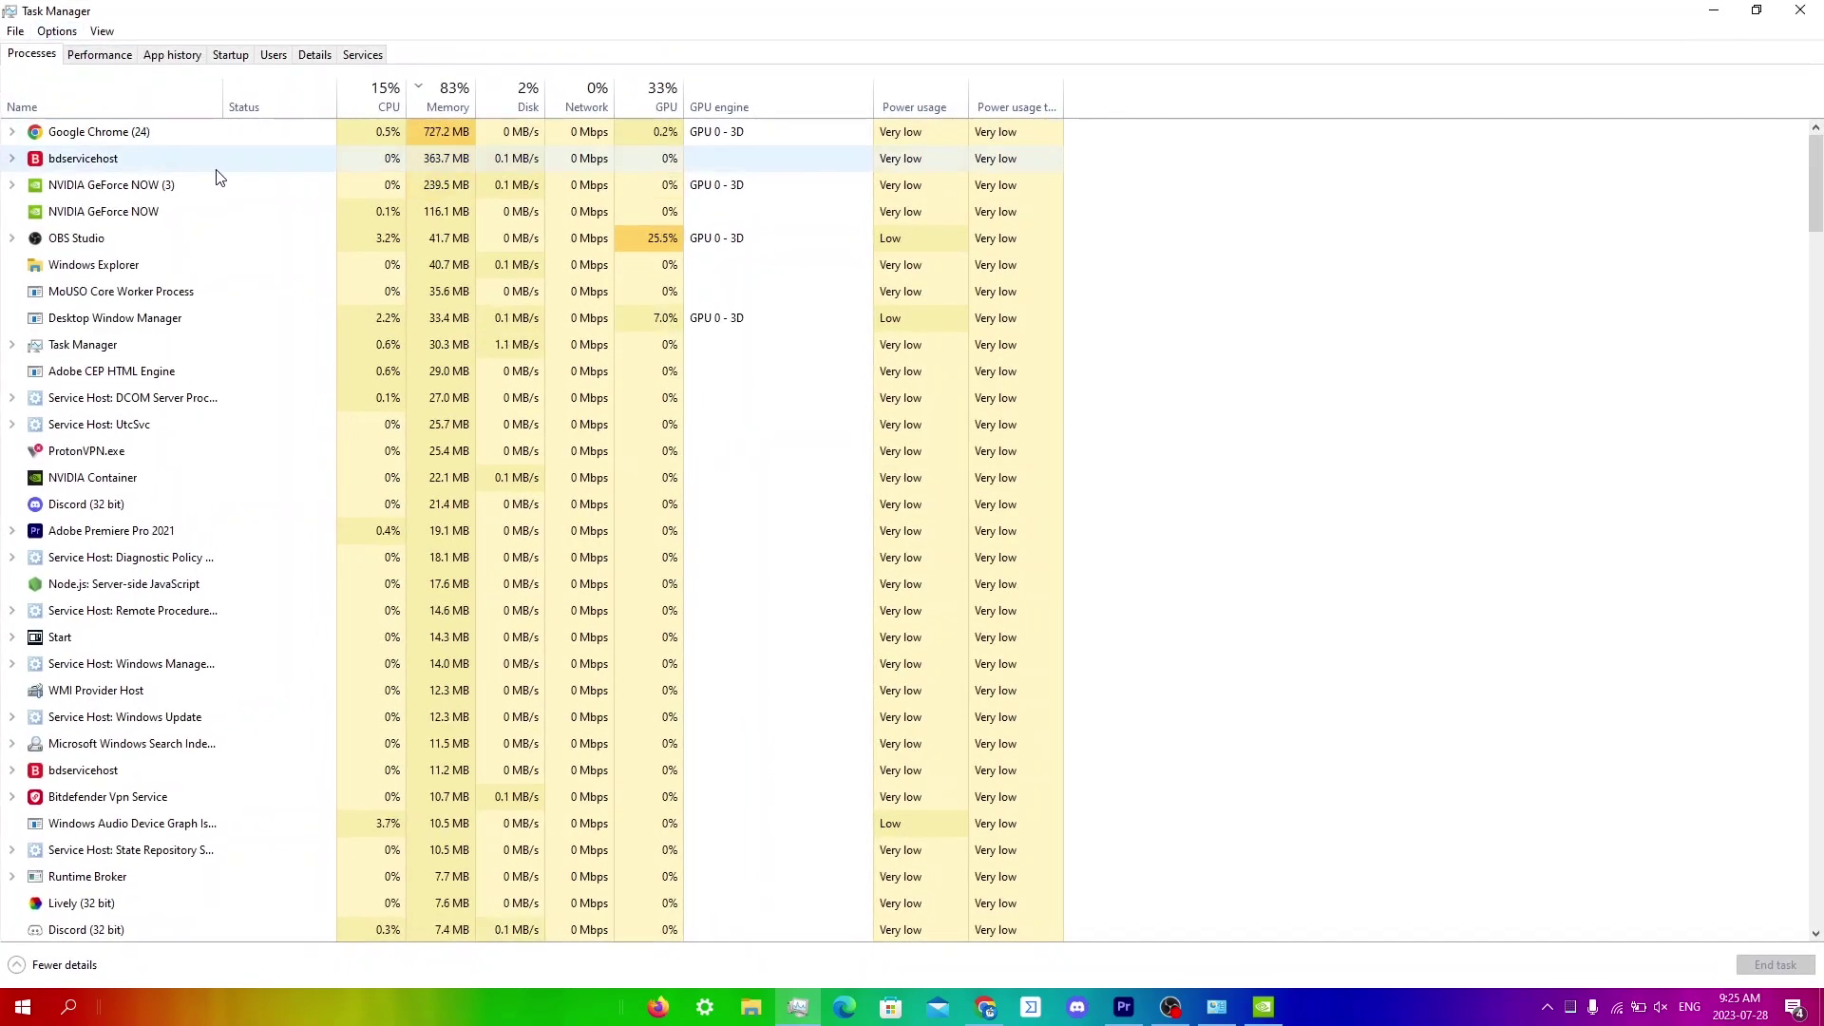
click(147, 186)
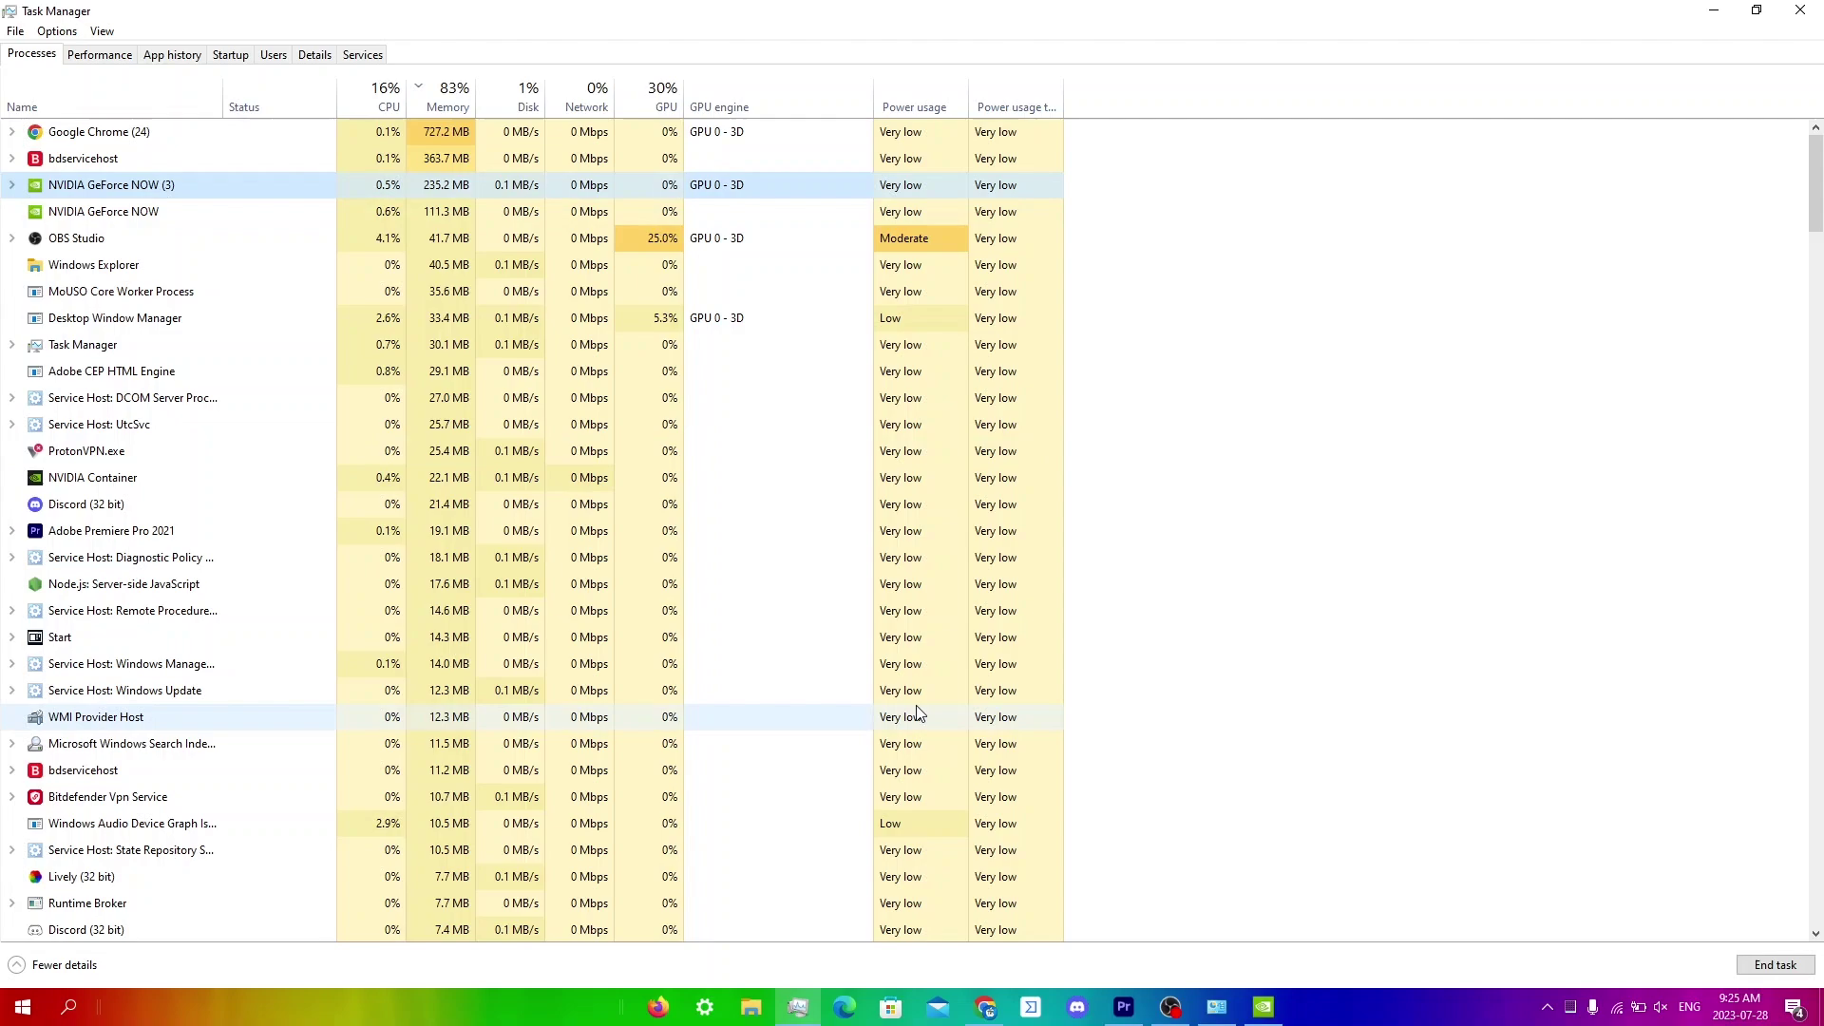
click(1775, 964)
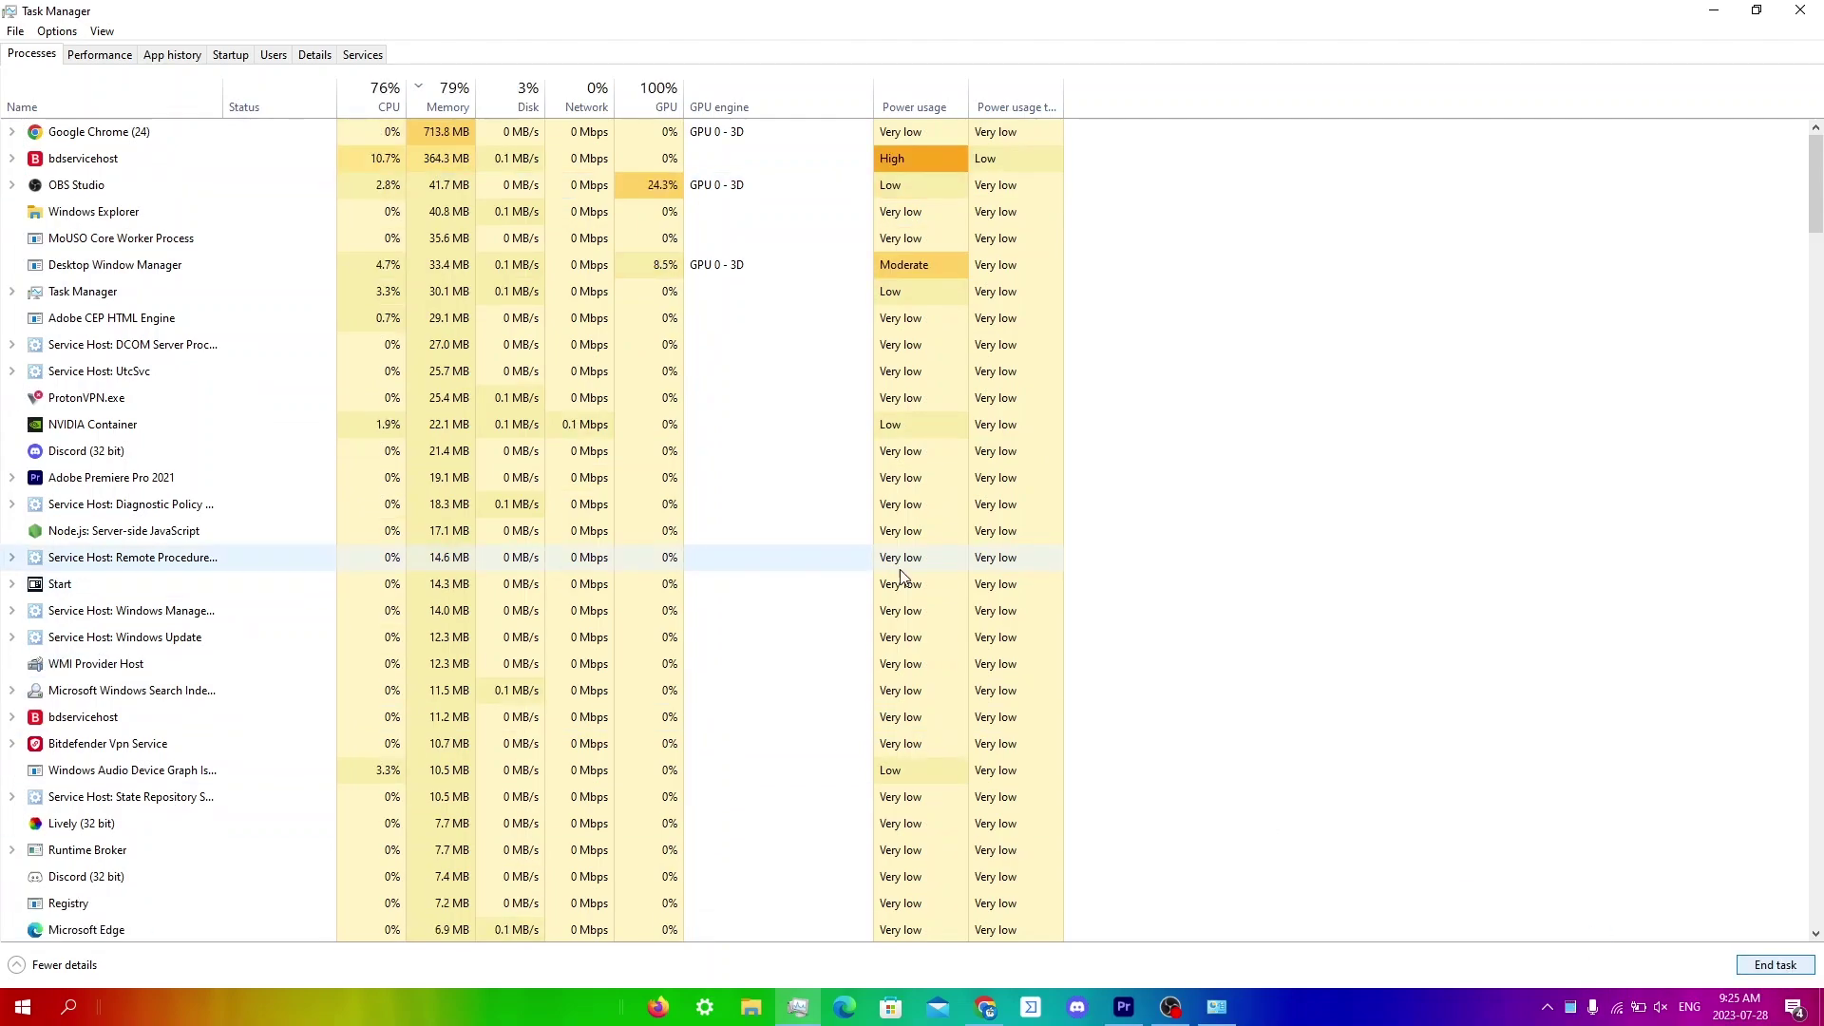
click(269, 431)
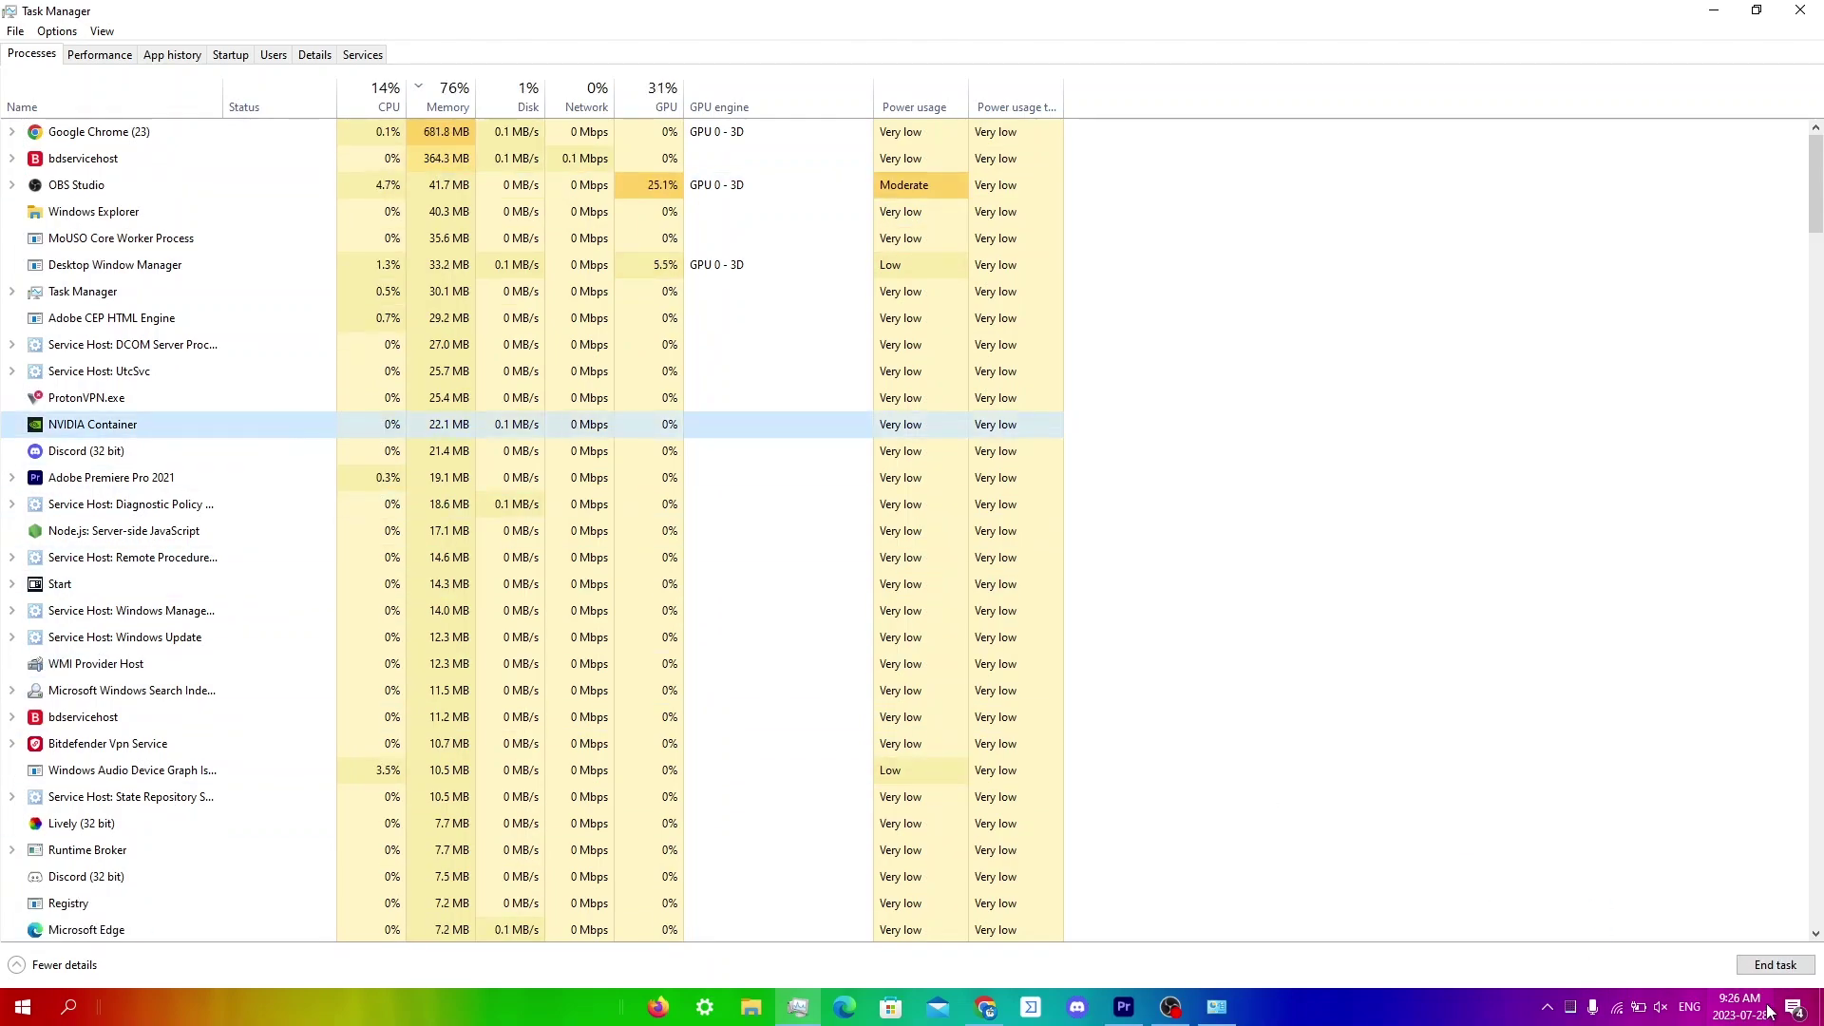
click(1775, 965)
Search Windows for "geforce n" and relaunch GeForce NOW
click(72, 1007)
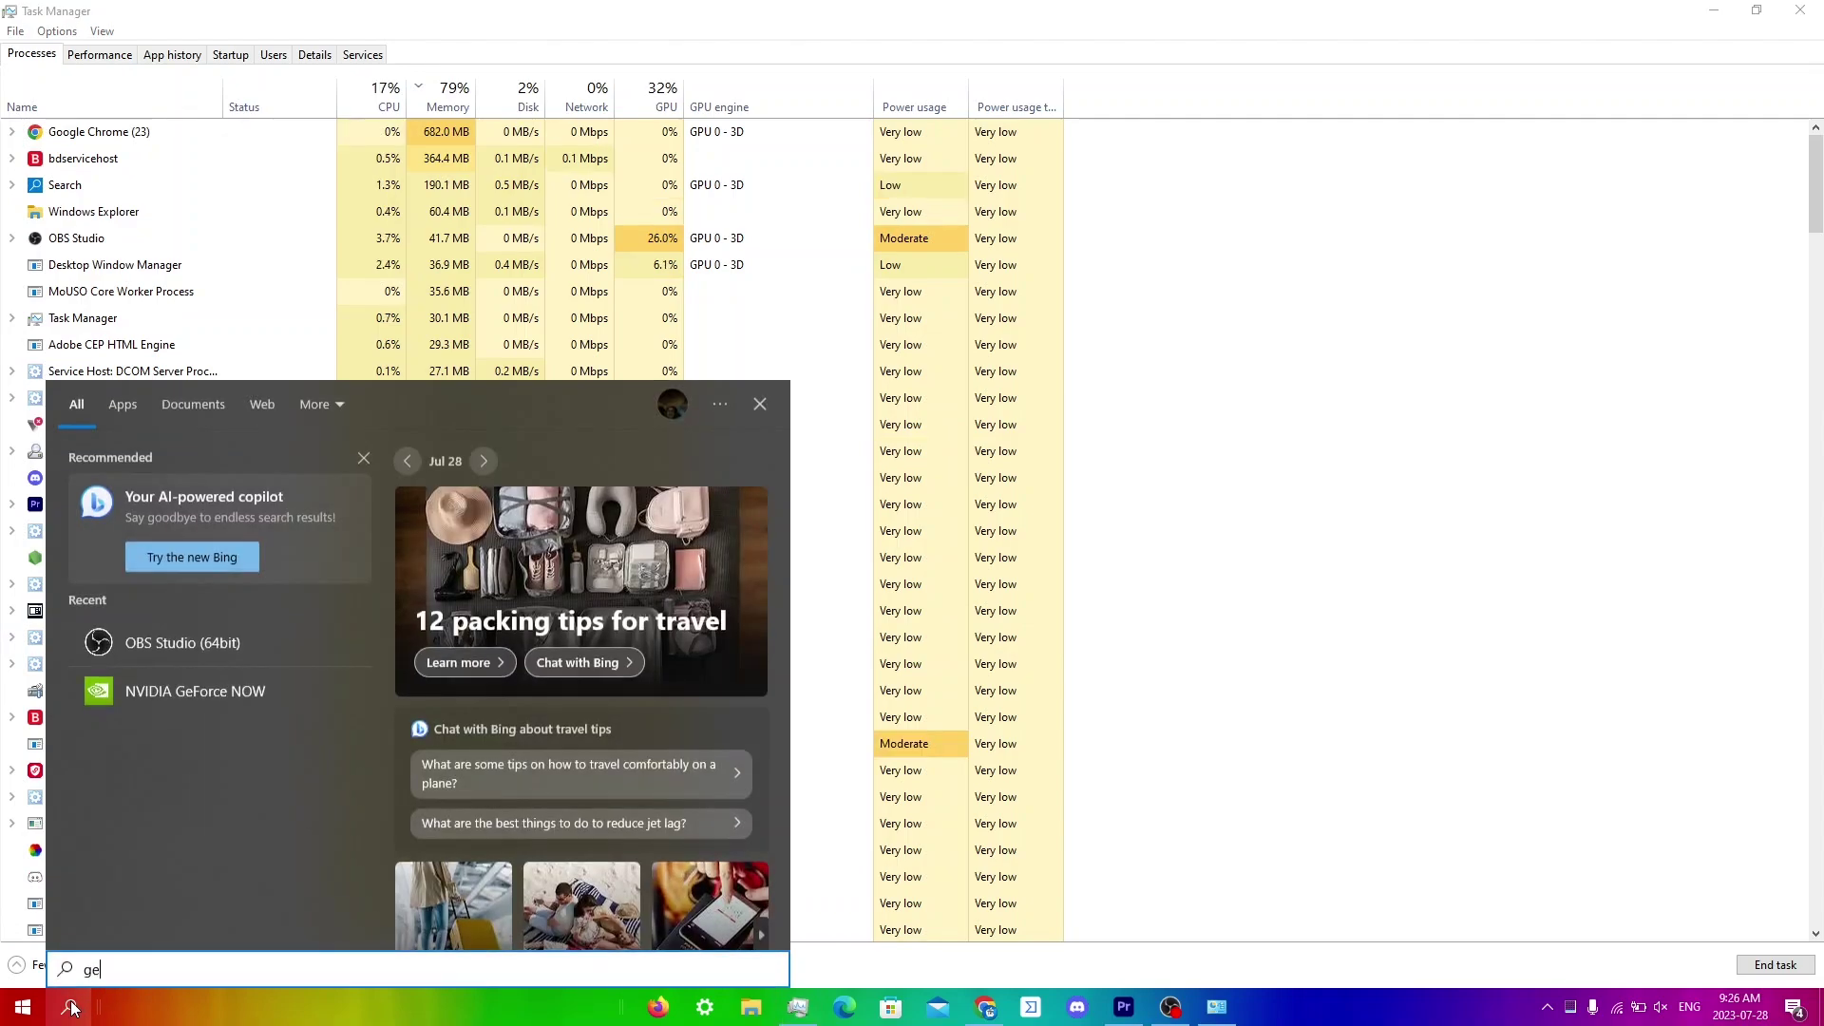
text(geforce n)
key(Return)
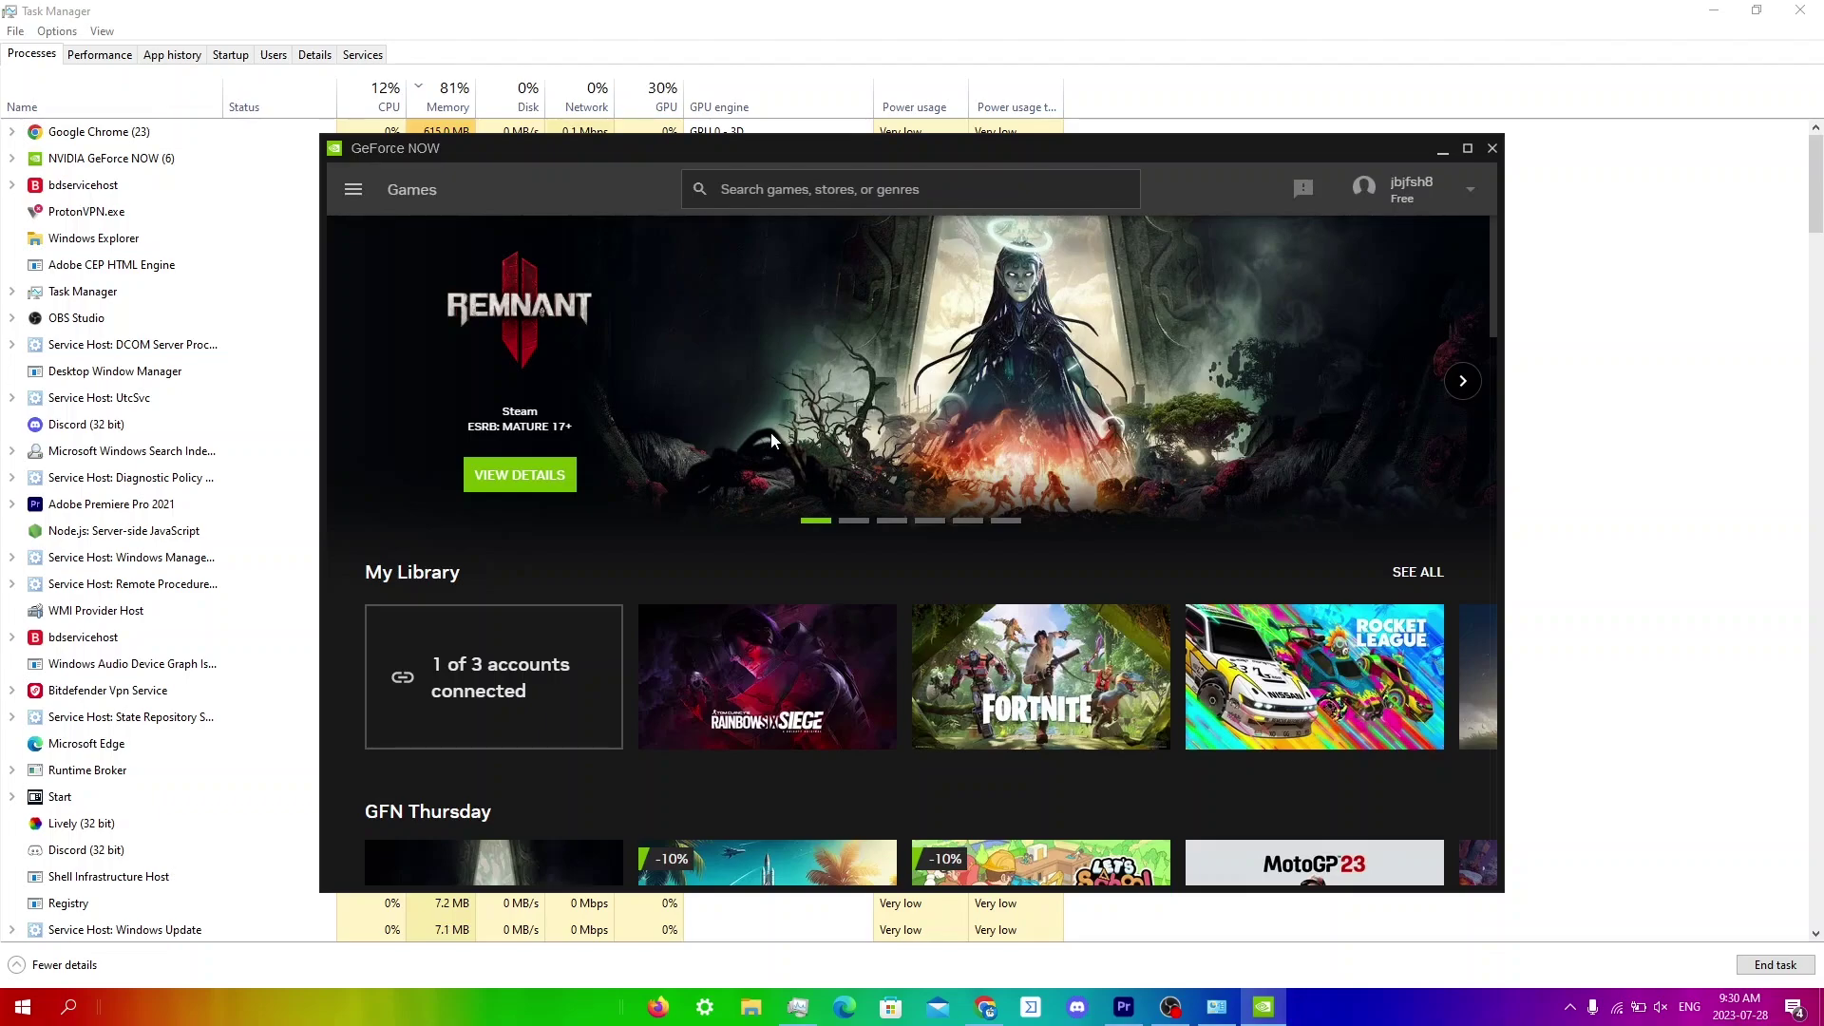
Open the details of Tom Clancy's Rainbow Six Siege in My Library, check its Epic Games Store version, and select Steam
mouse_move(863, 700)
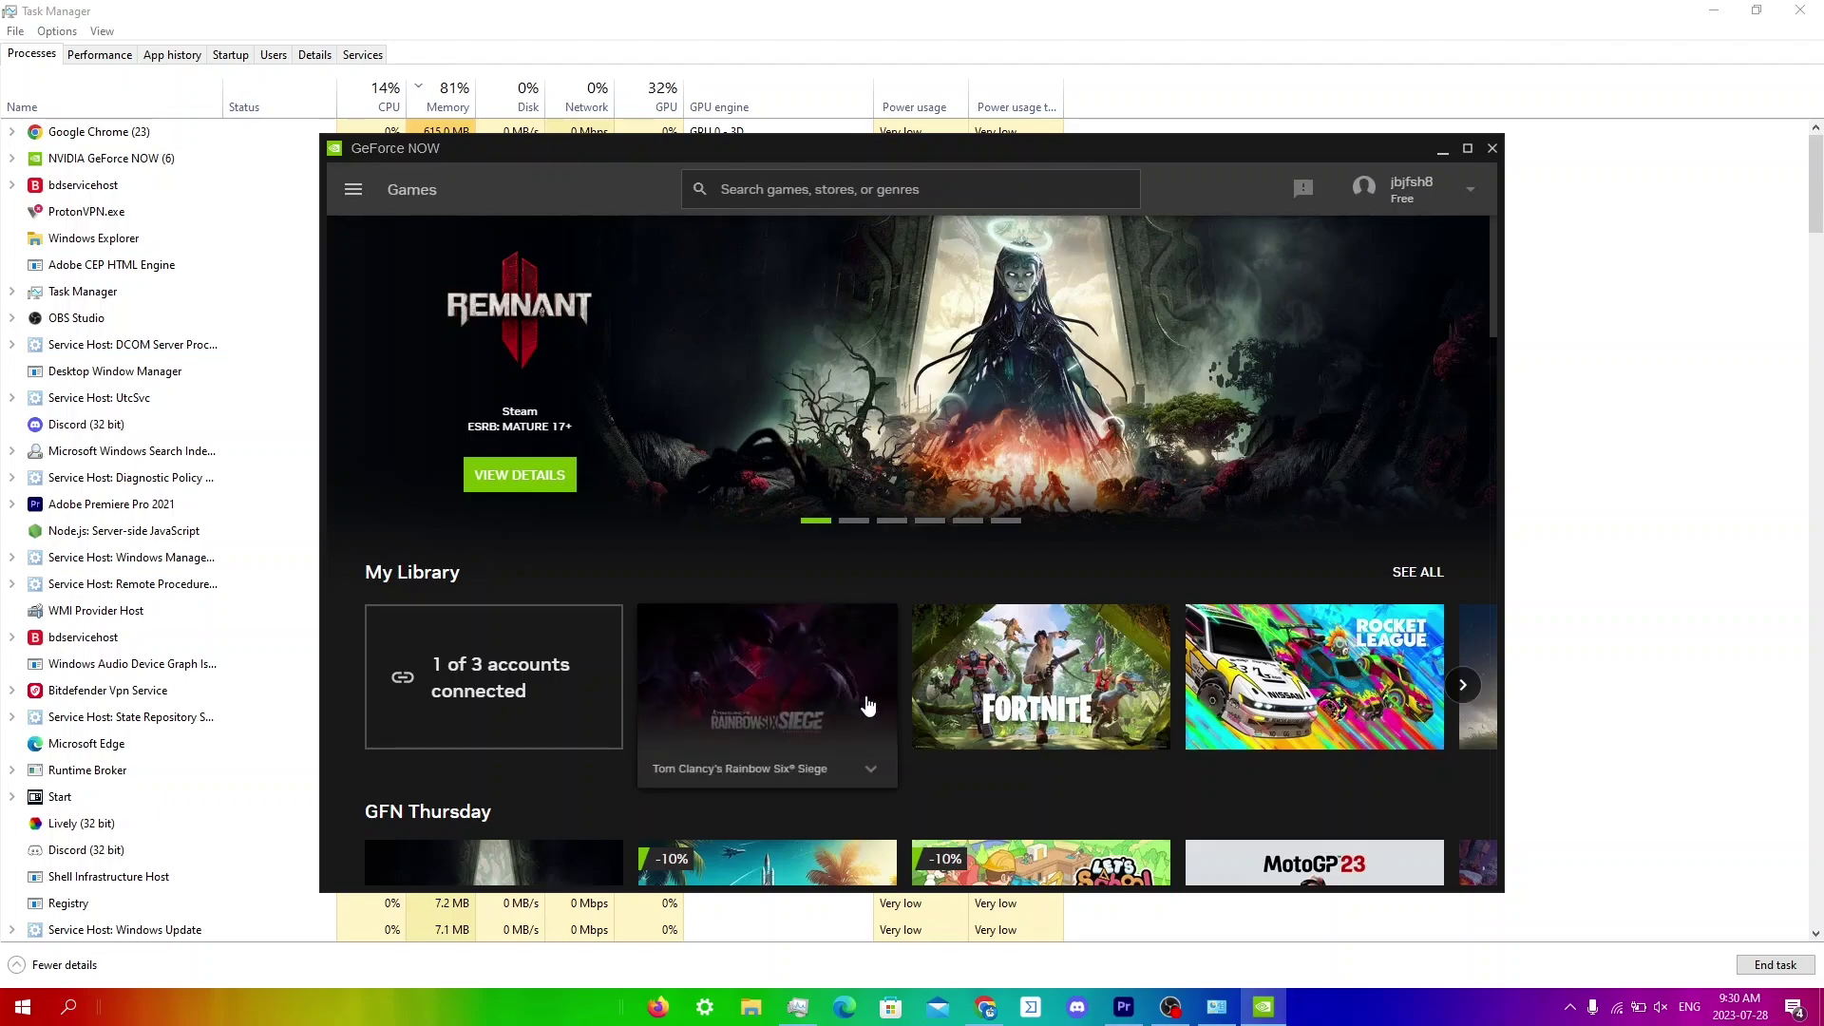
click(881, 771)
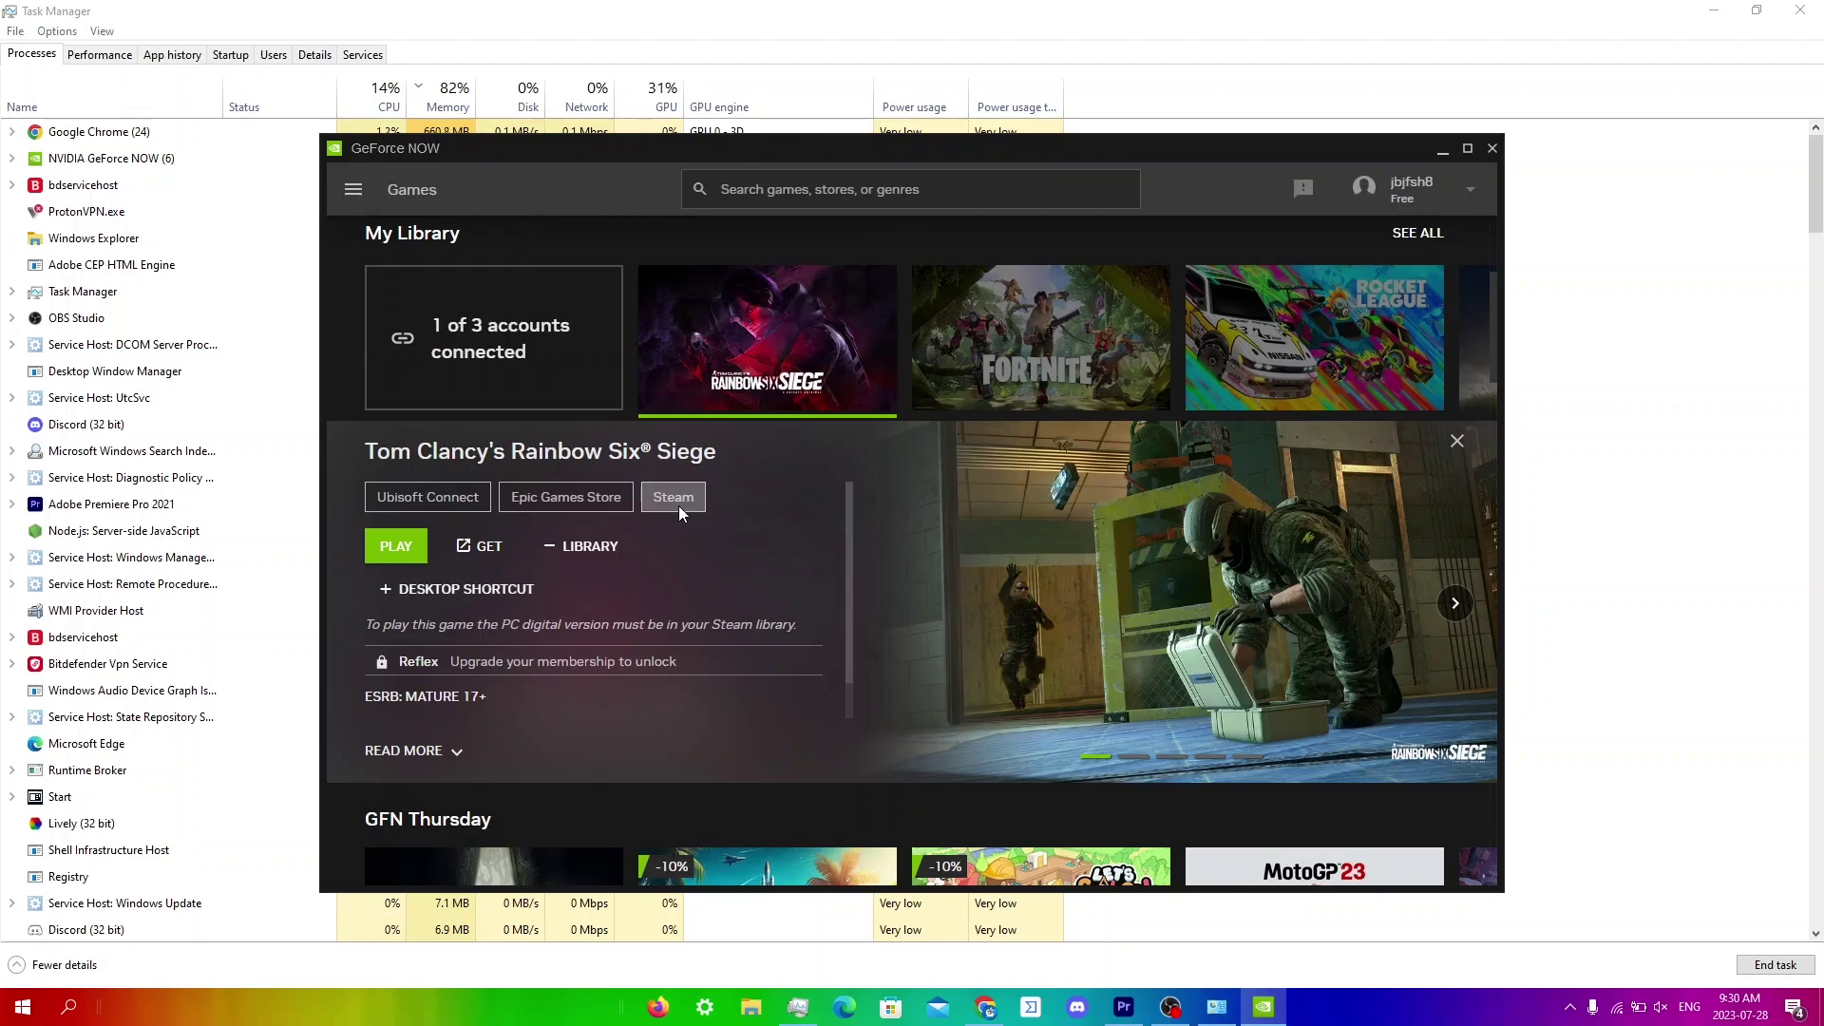
click(590, 495)
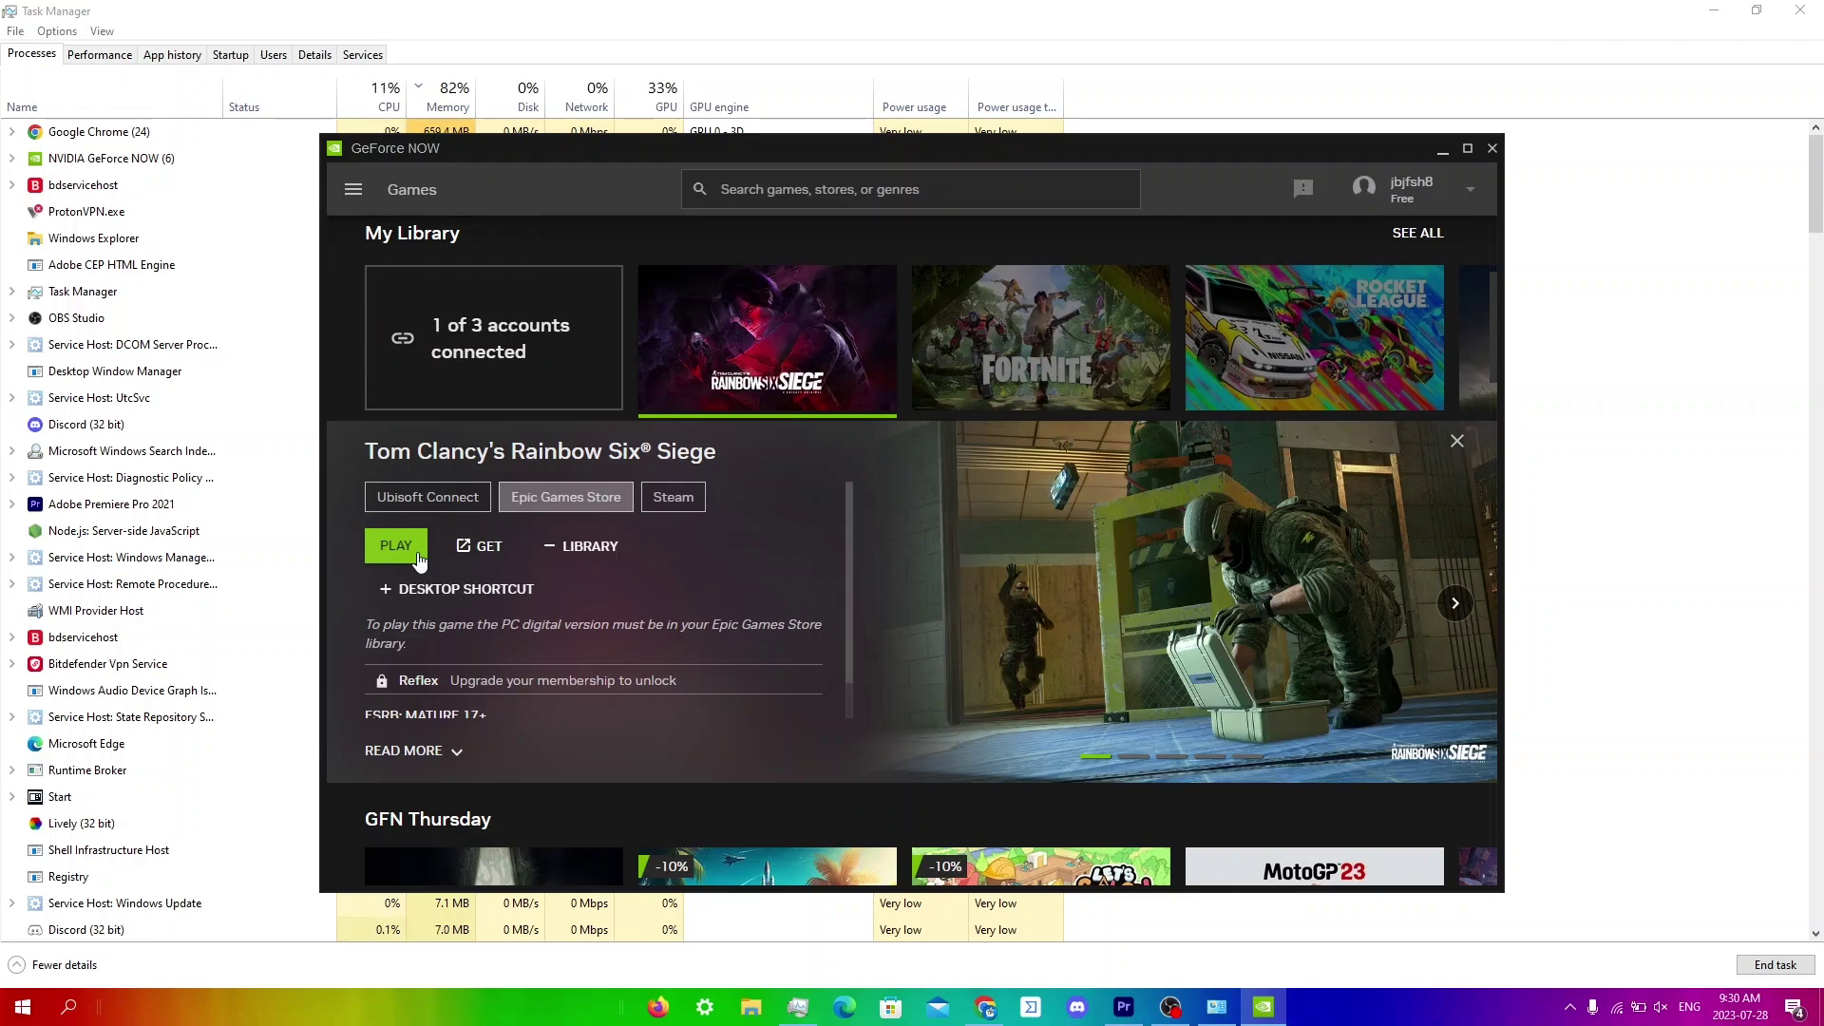
click(675, 489)
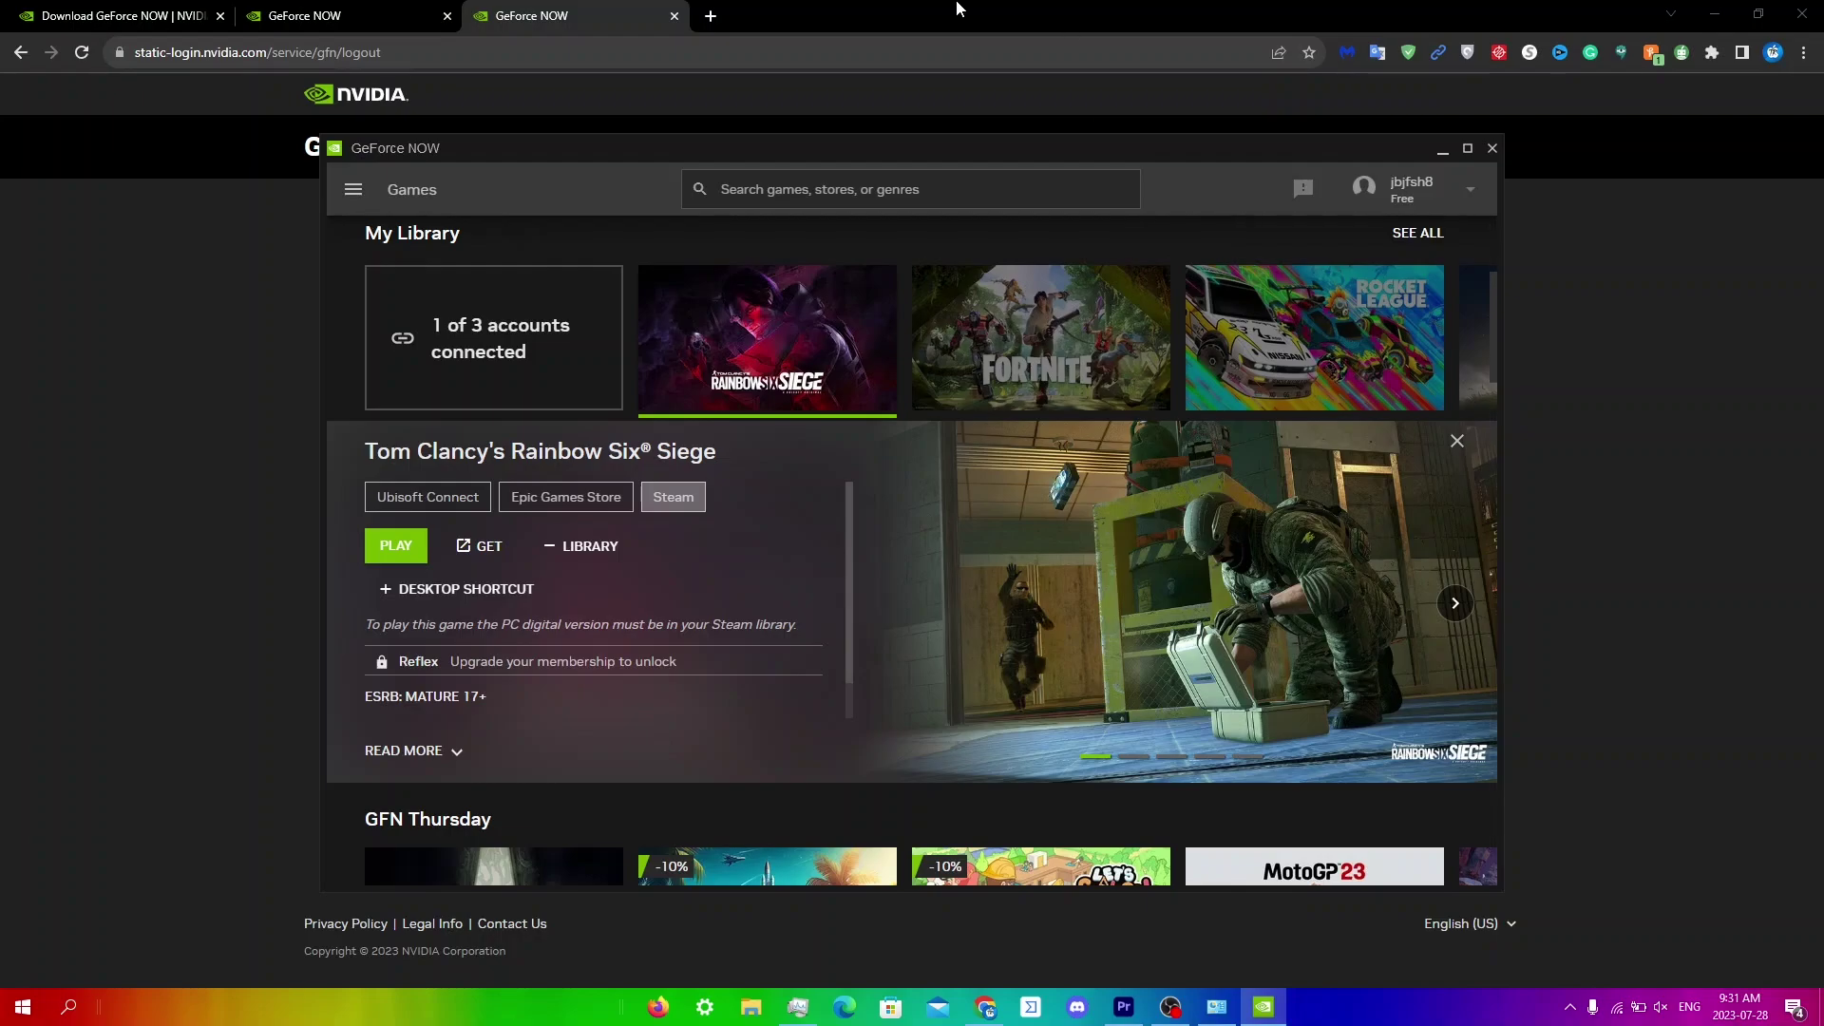
Switch to Chrome, load play.geforcenow.com/mall/#/layout/games in a new tab, and dismiss the release highlights
click(710, 16)
text(play.geforcenow.com/mall/#/layout/games)
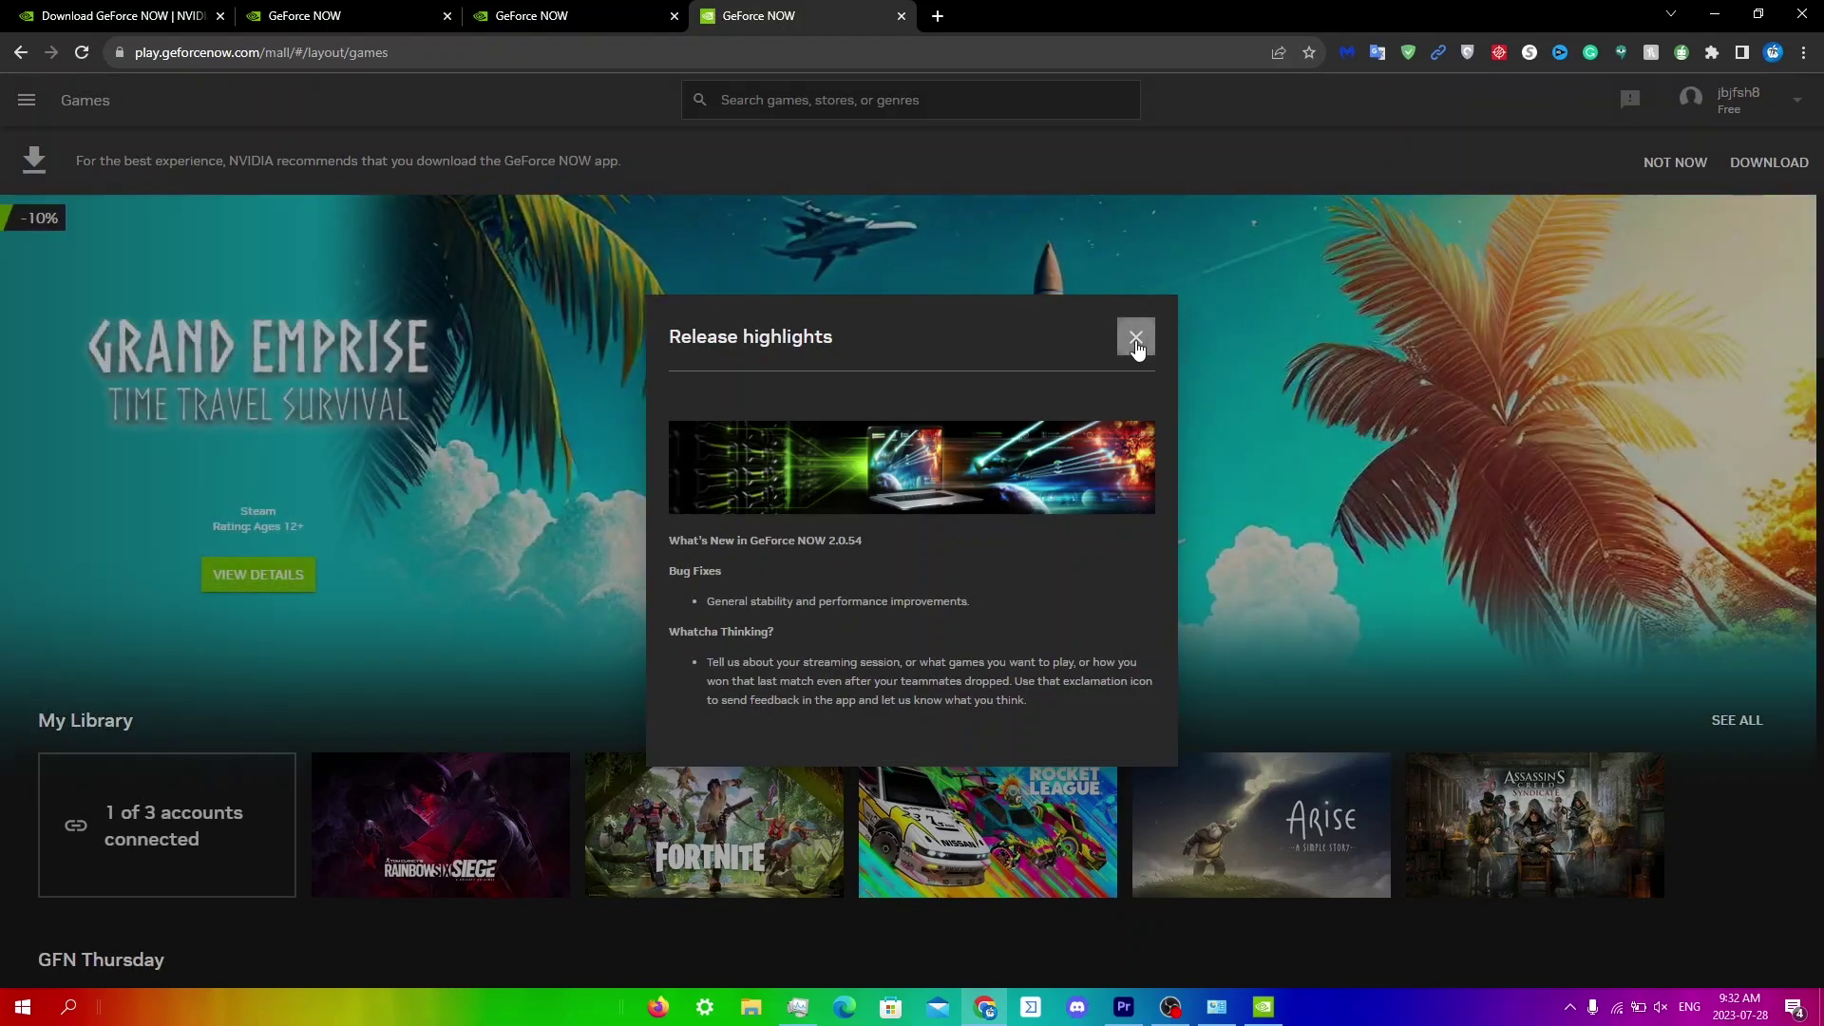
click(1135, 337)
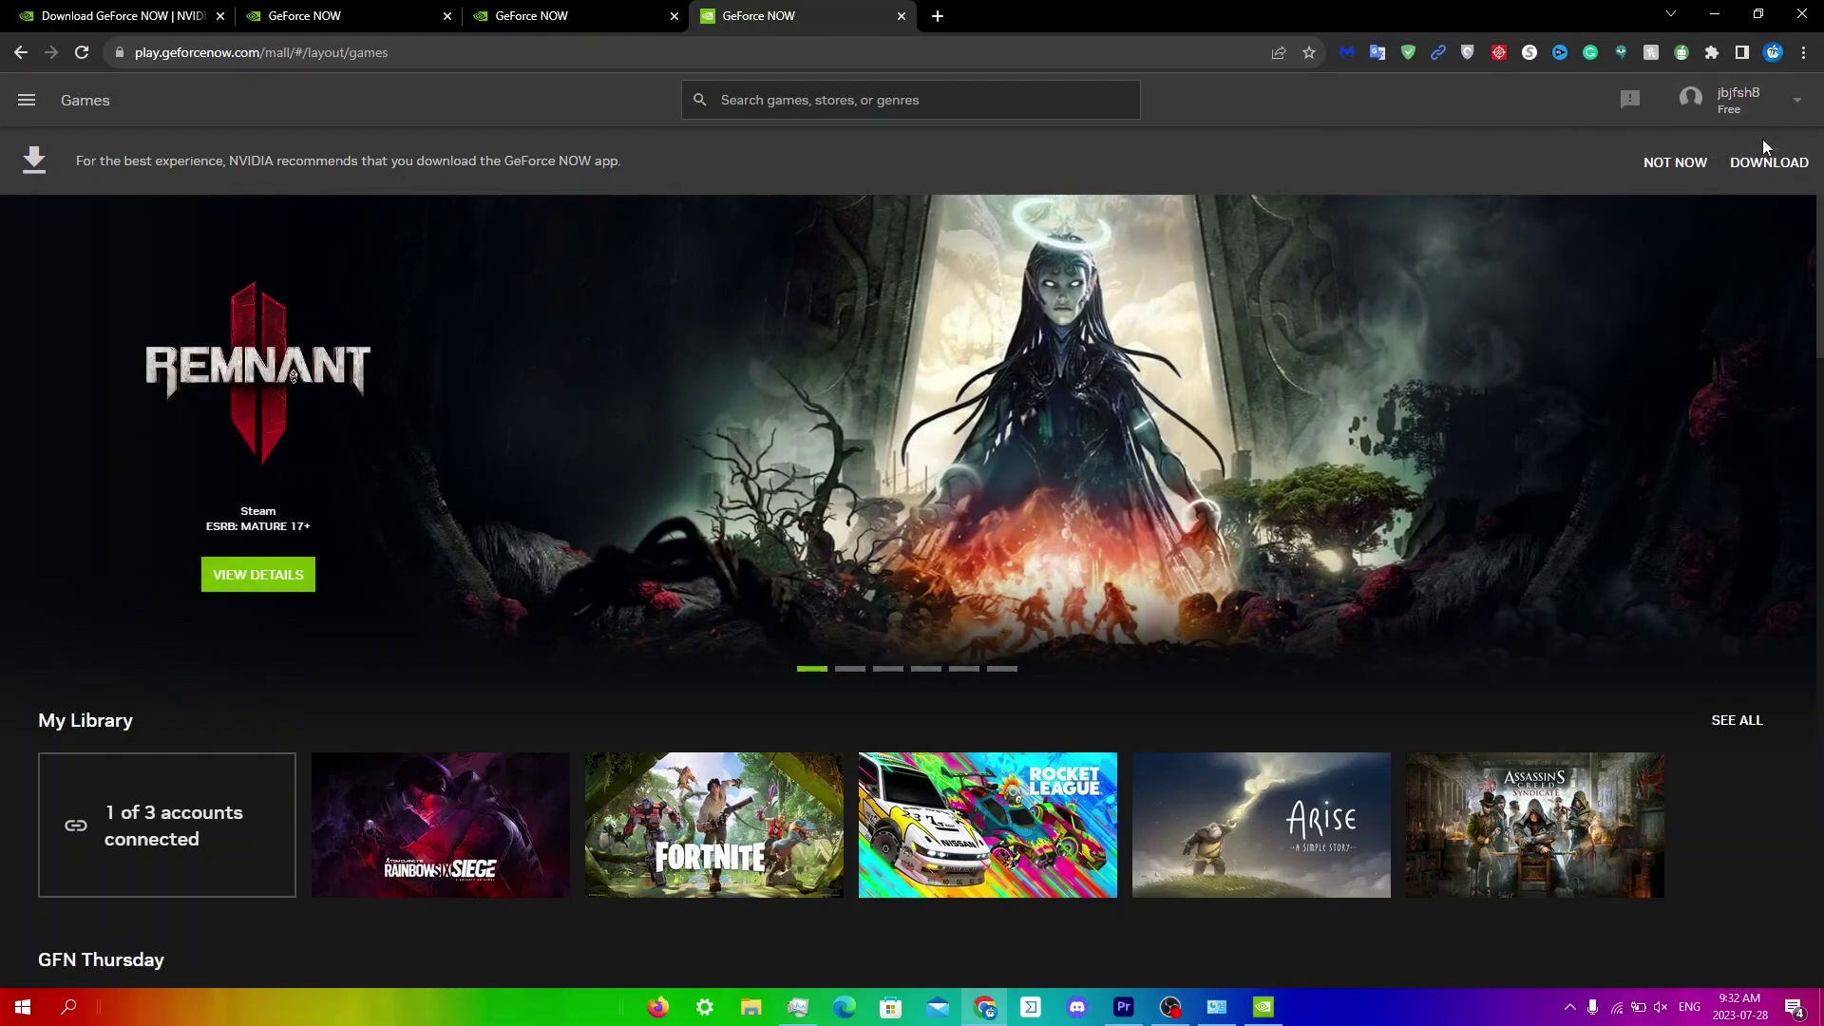
Open the account menu of the GeForce NOW web version to view its Account and Log out options
mouse_move(722, 895)
click(1714, 100)
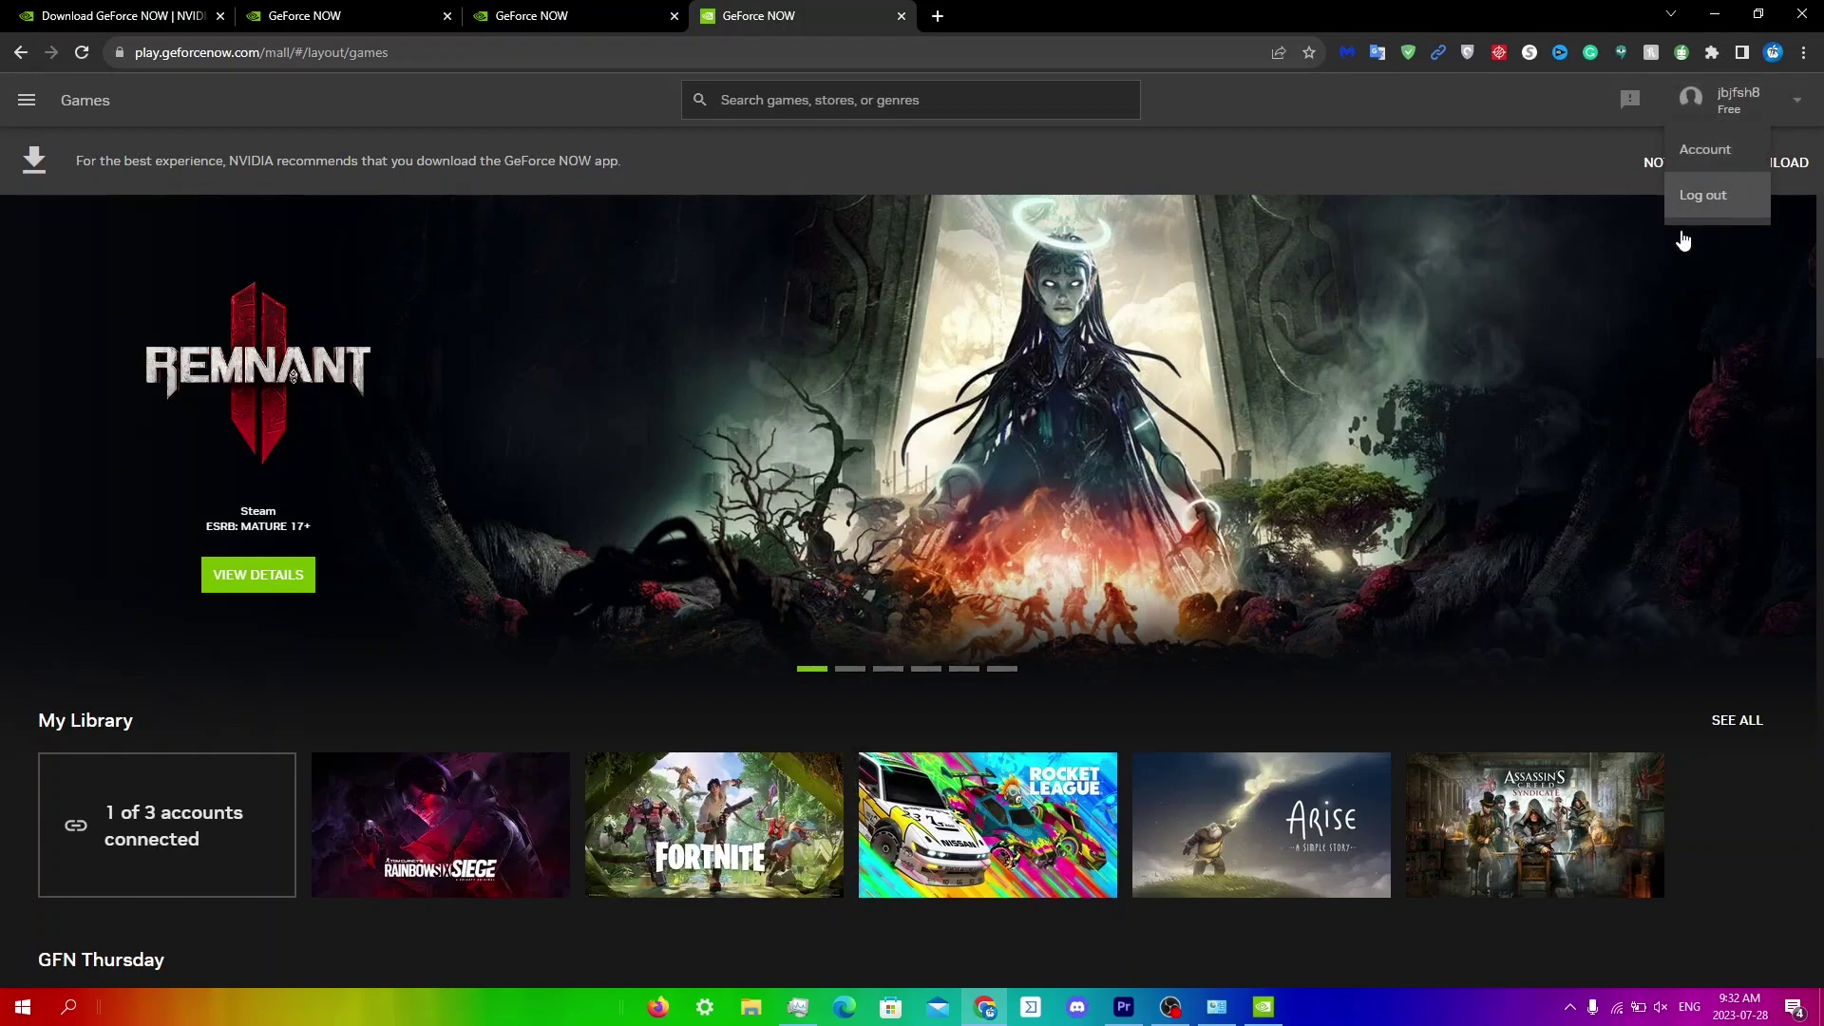